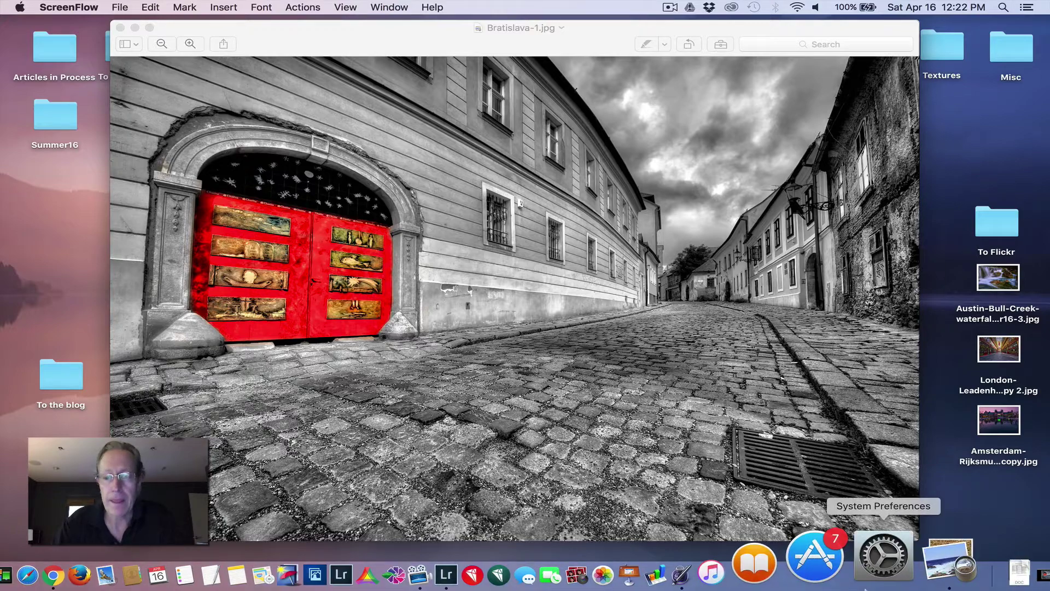
- Bring back the colour TIF original to compare, then close it and the first black-and-white version
{"action": "left_click", "coordinate": [987, 573]}
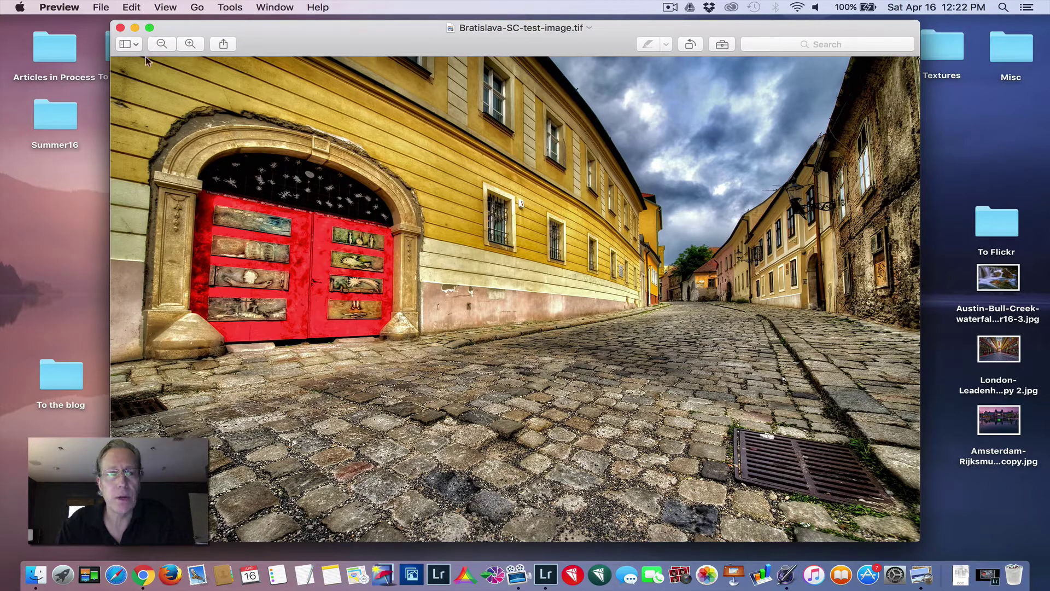
{"action": "left_click", "coordinate": [120, 28]}
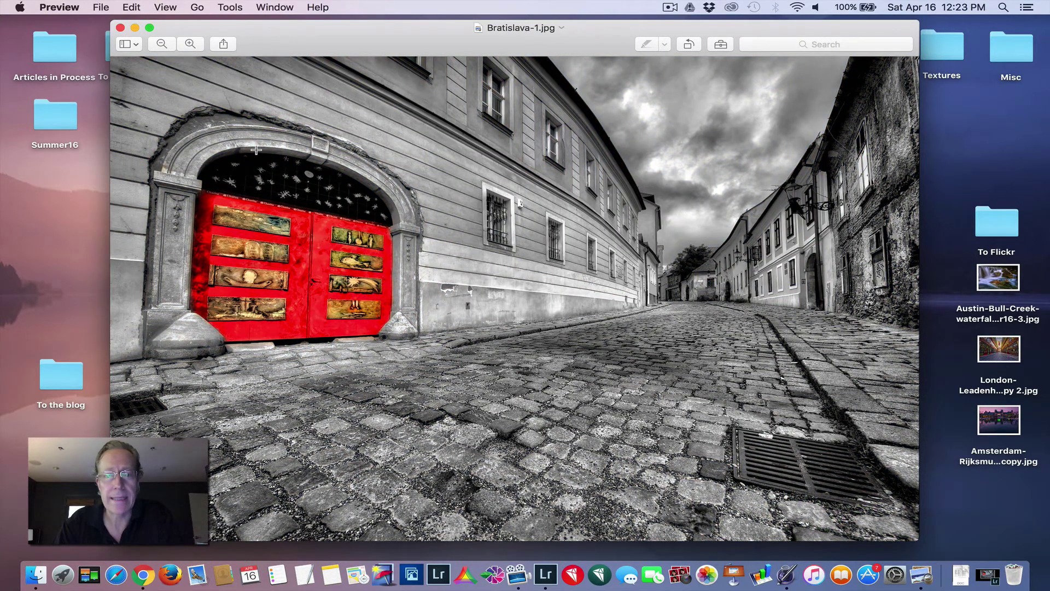
{"action": "left_click", "coordinate": [121, 28]}
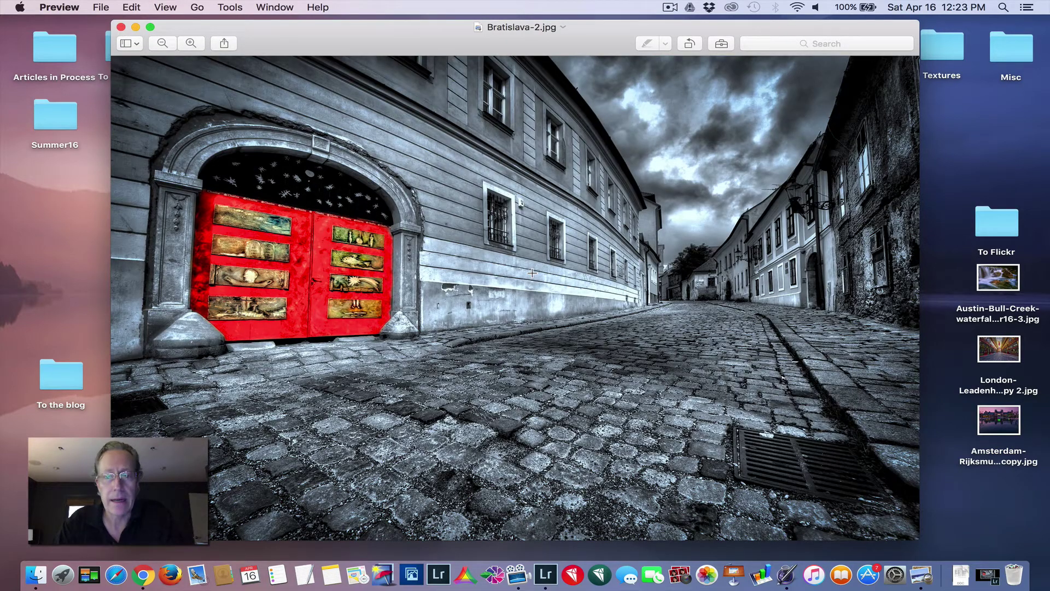
- Close the last Preview image, then load Bratislava-SC-test-image.tif and create an HDR from it
{"action": "left_click", "coordinate": [121, 27]}
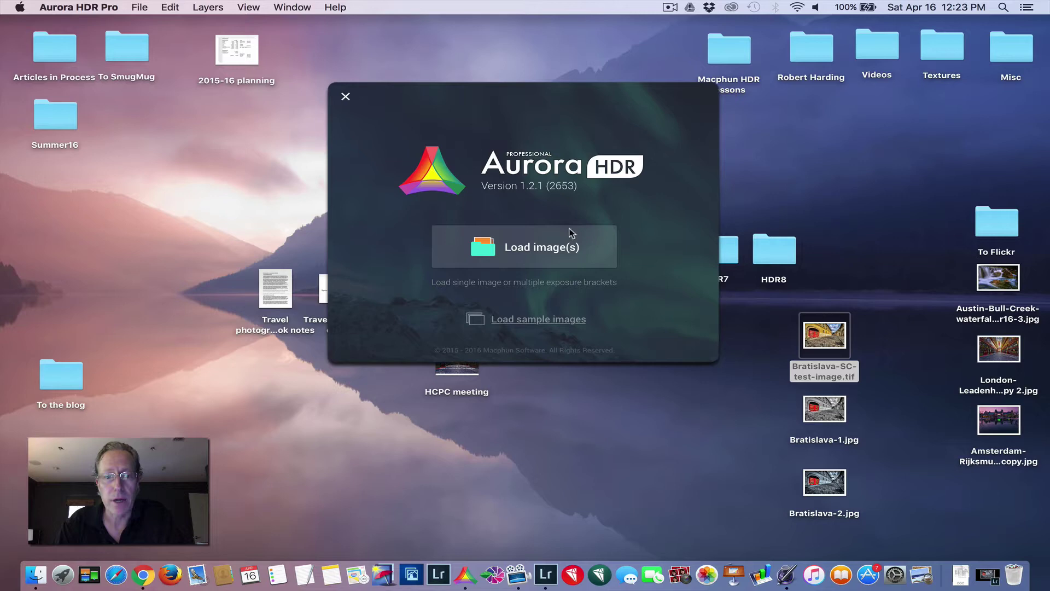
{"action": "left_click", "coordinate": [530, 240]}
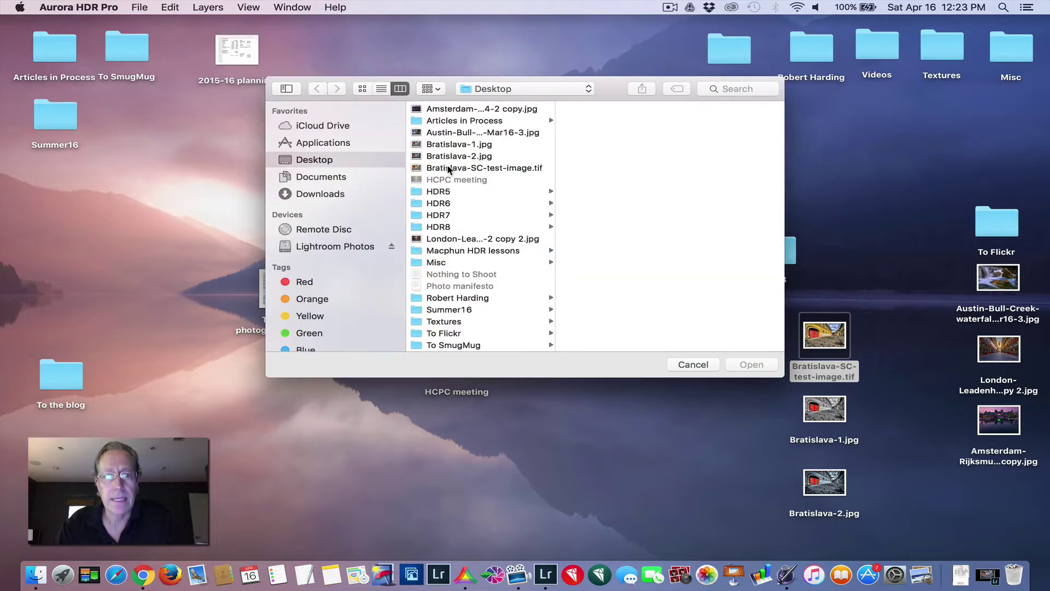
{"action": "left_click", "coordinate": [448, 169]}
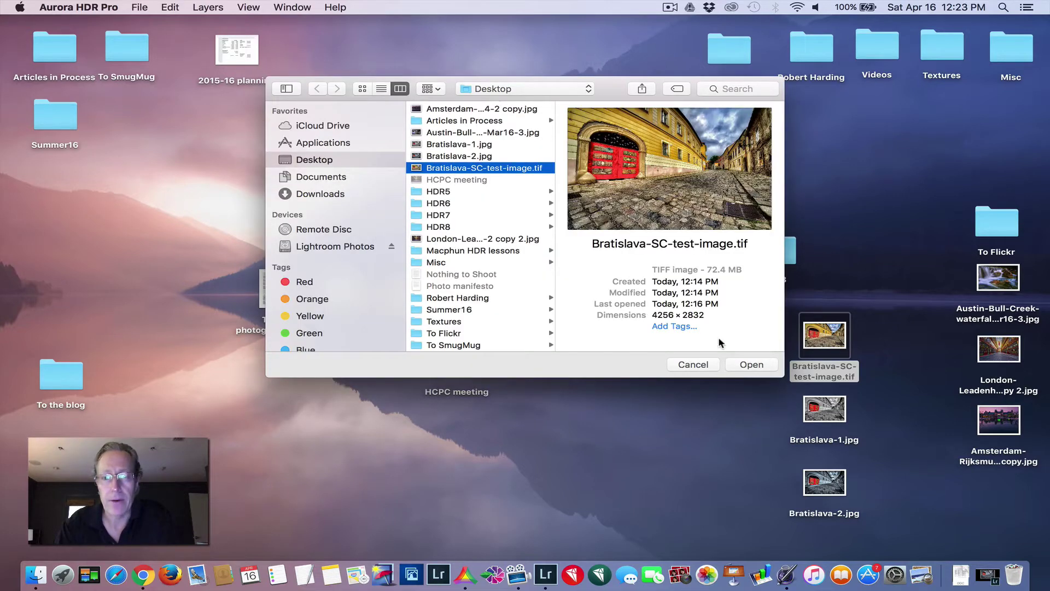
{"action": "left_click", "coordinate": [746, 366]}
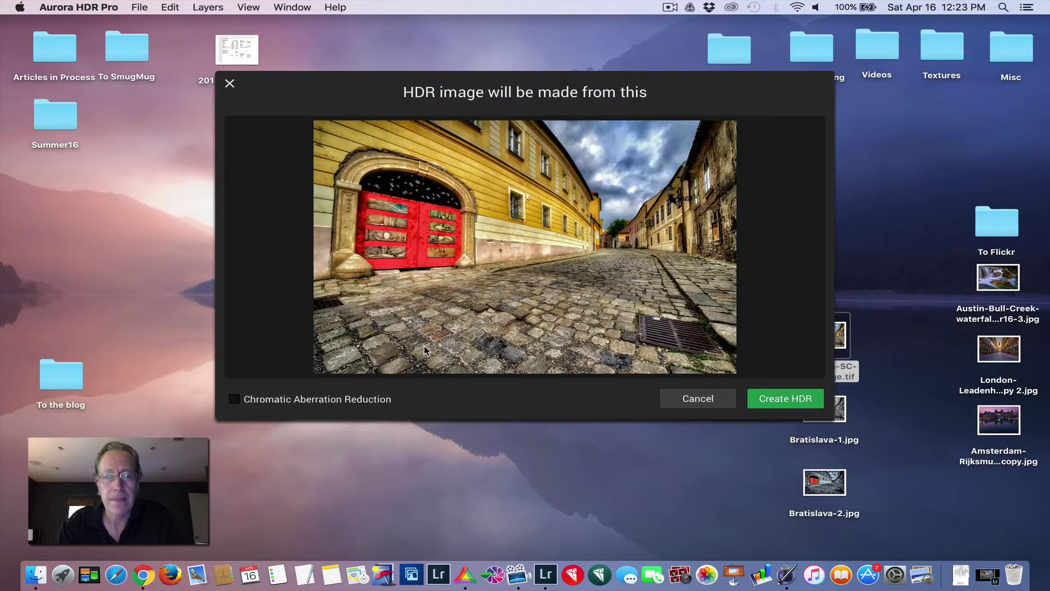
{"action": "left_click", "coordinate": [795, 400]}
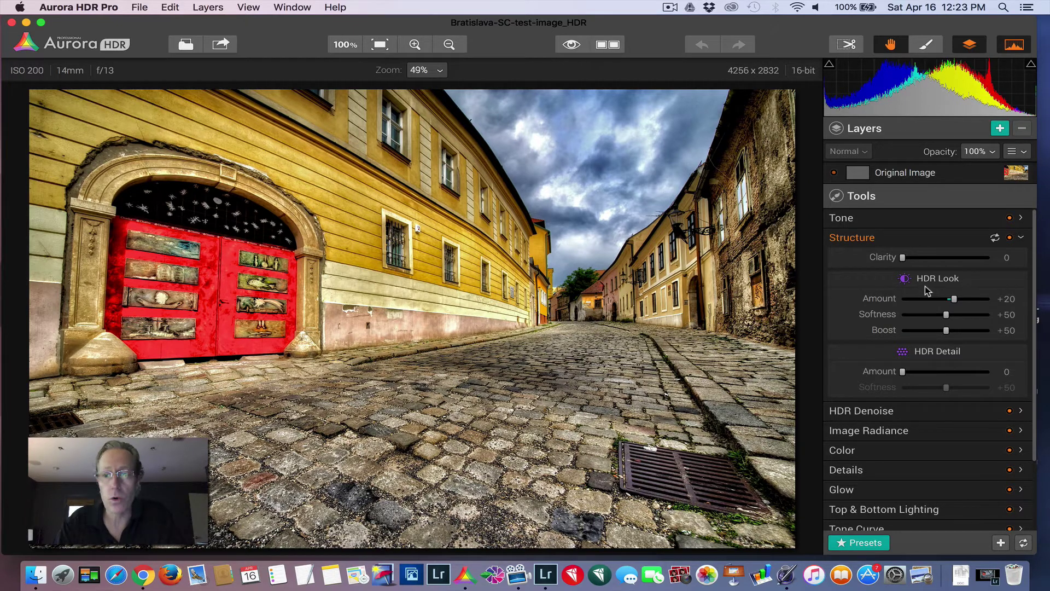
- Collapse the Structure section in the Tools panel
{"action": "mouse_move", "coordinate": [996, 239]}
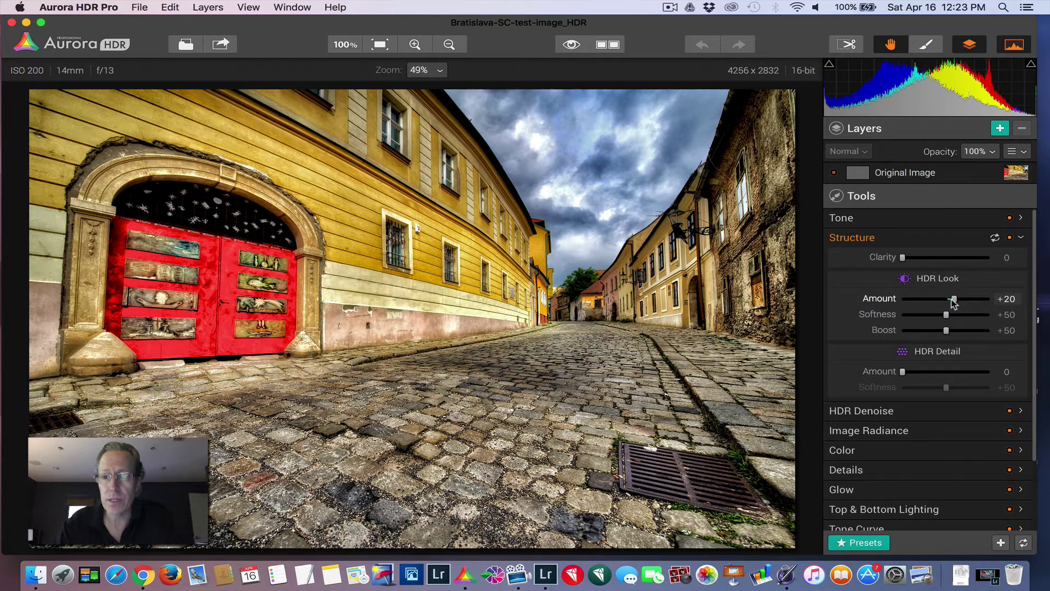
{"action": "left_click", "coordinate": [928, 244]}
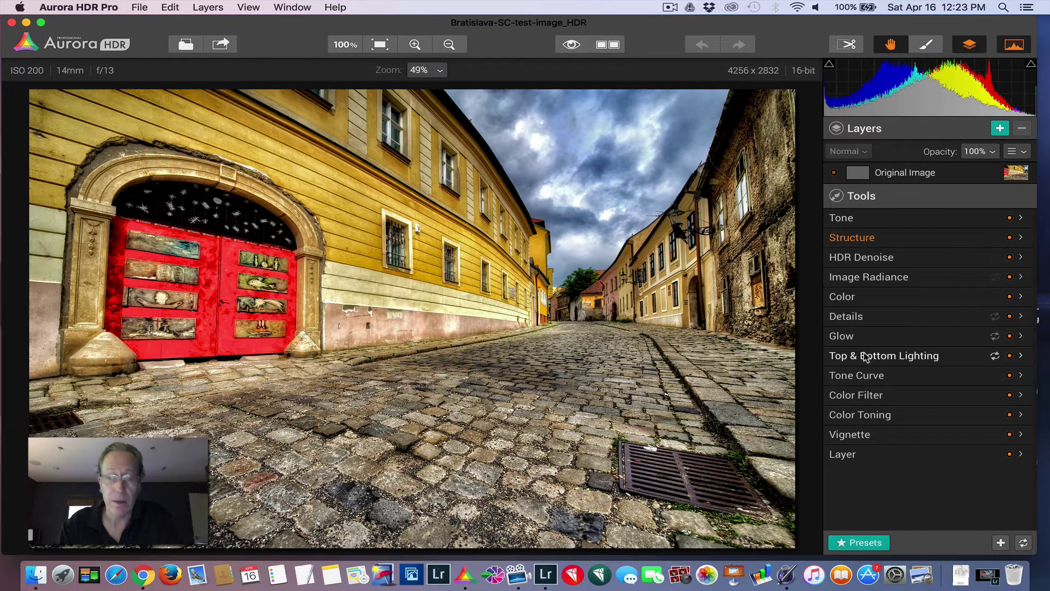
- Reset Structure to defaults and add a new layer named BW above Original Image
{"action": "left_click", "coordinate": [994, 239]}
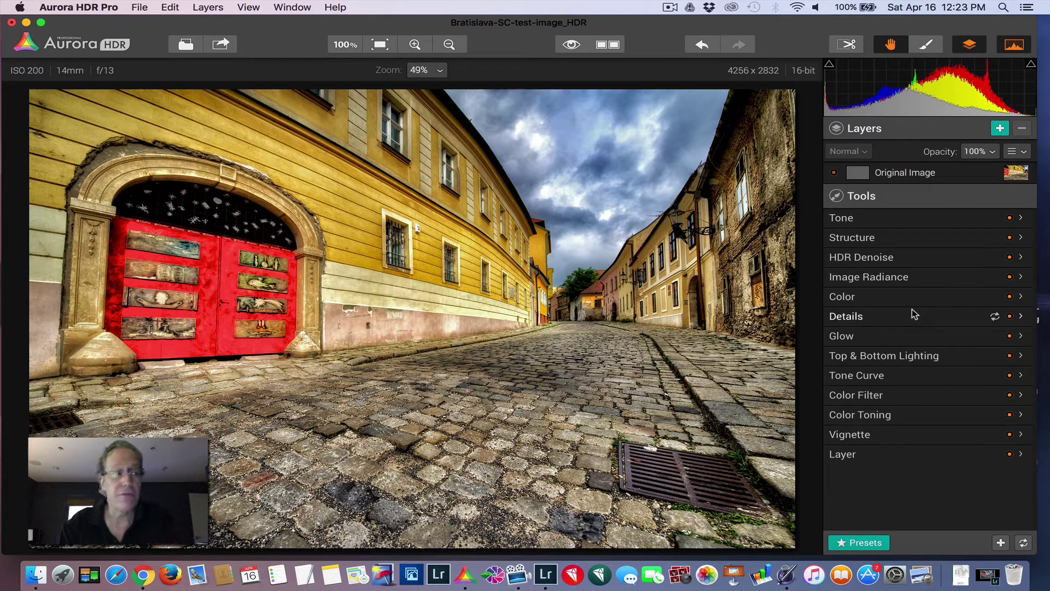
{"action": "left_click", "coordinate": [1000, 129]}
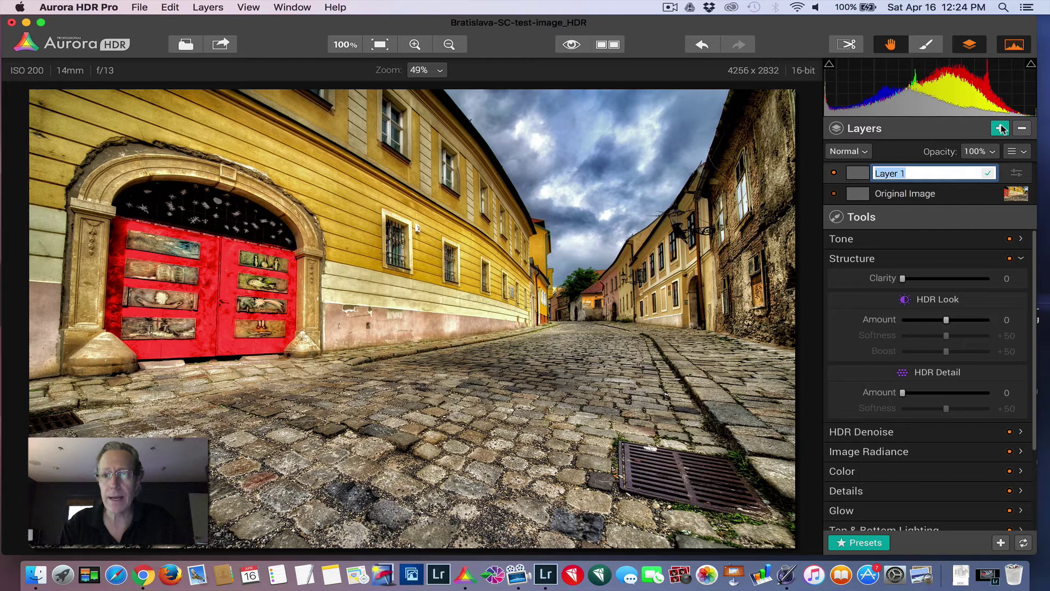
{"action": "type", "text": "BW"}
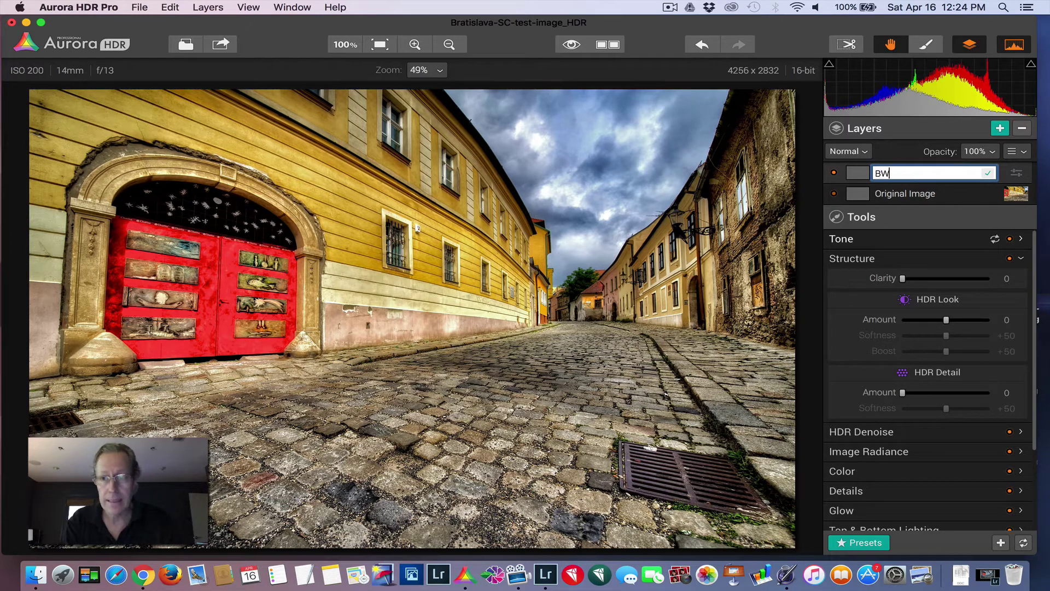
{"action": "key", "text": "Return"}
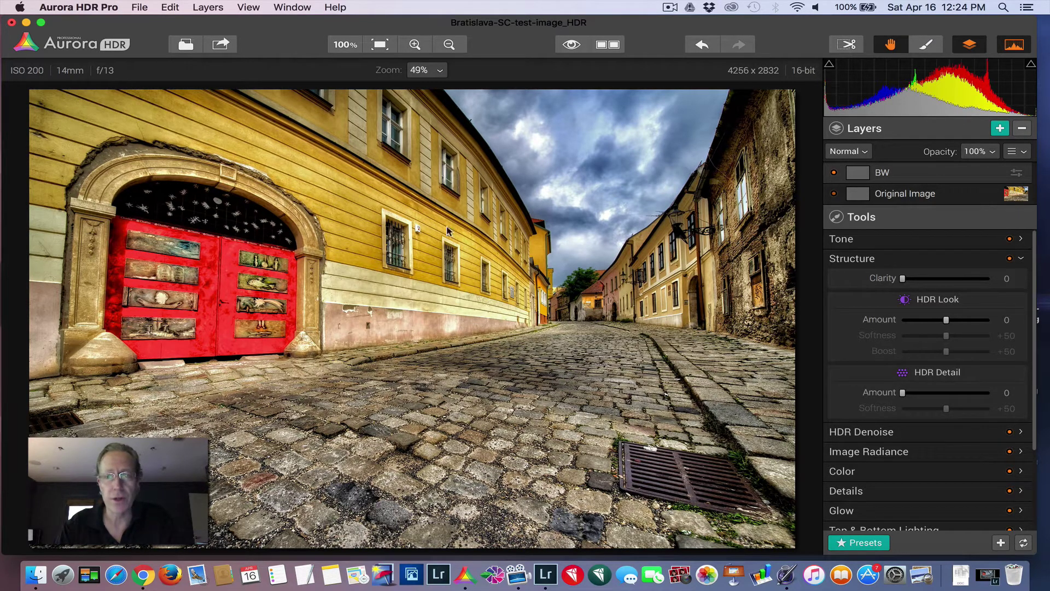
- With a smaller brush at 100 opacity, paint the BW layer's mask over the red doors
{"action": "left_click", "coordinate": [926, 48]}
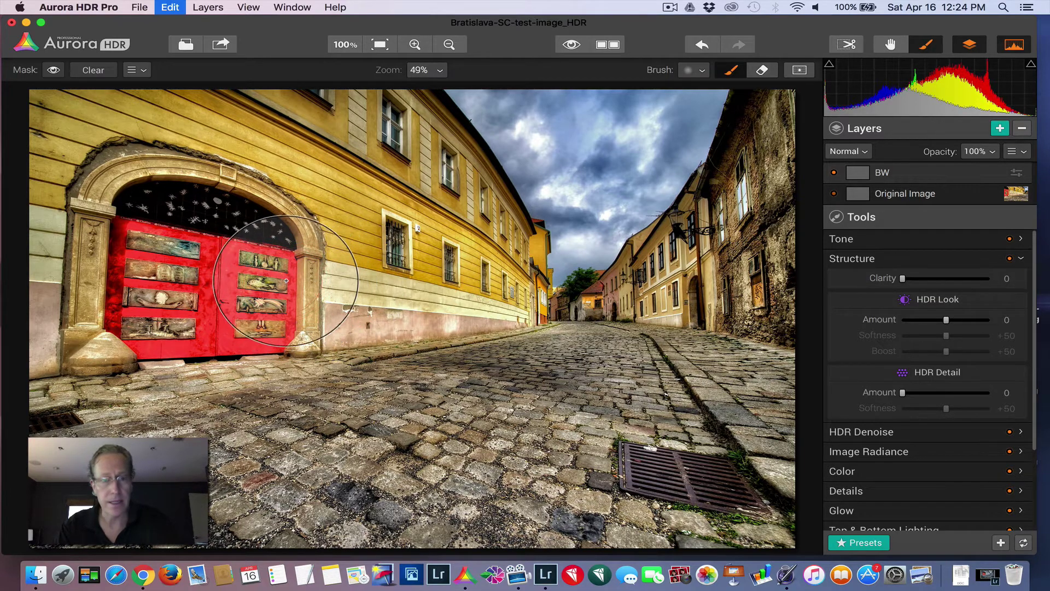
{"action": "key", "text": "bracketleft"}
{"action": "key", "text": "bracketleft"}
{"action": "key", "text": "bracketleft"}
{"action": "key", "text": "bracketleft"}
{"action": "key", "text": "bracketleft"}
{"action": "key", "text": "bracketleft"}
{"action": "key", "text": "bracketleft"}
{"action": "key", "text": "bracketleft"}
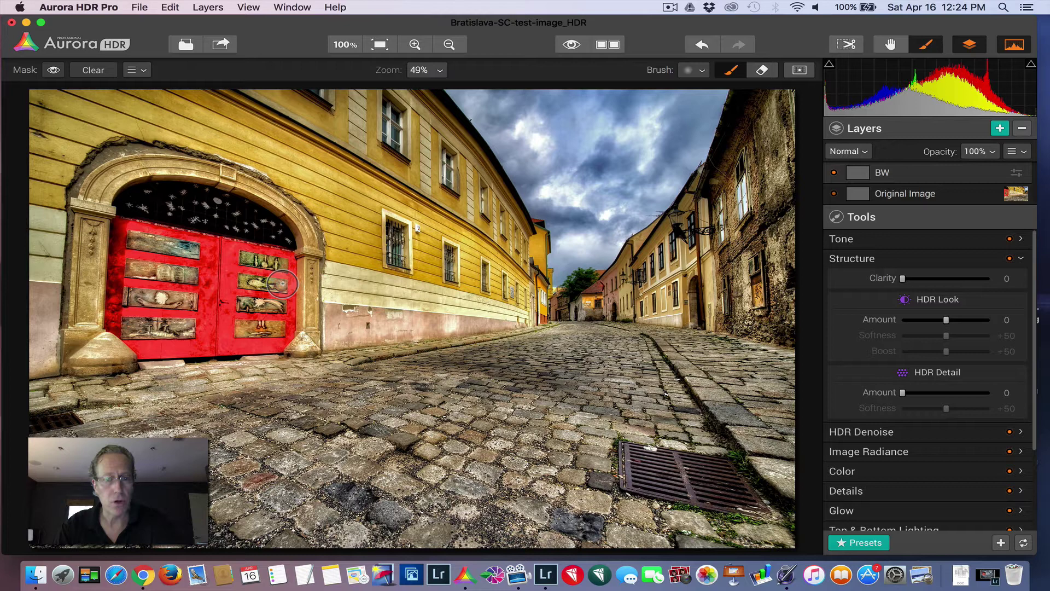
{"action": "left_click", "coordinate": [698, 70]}
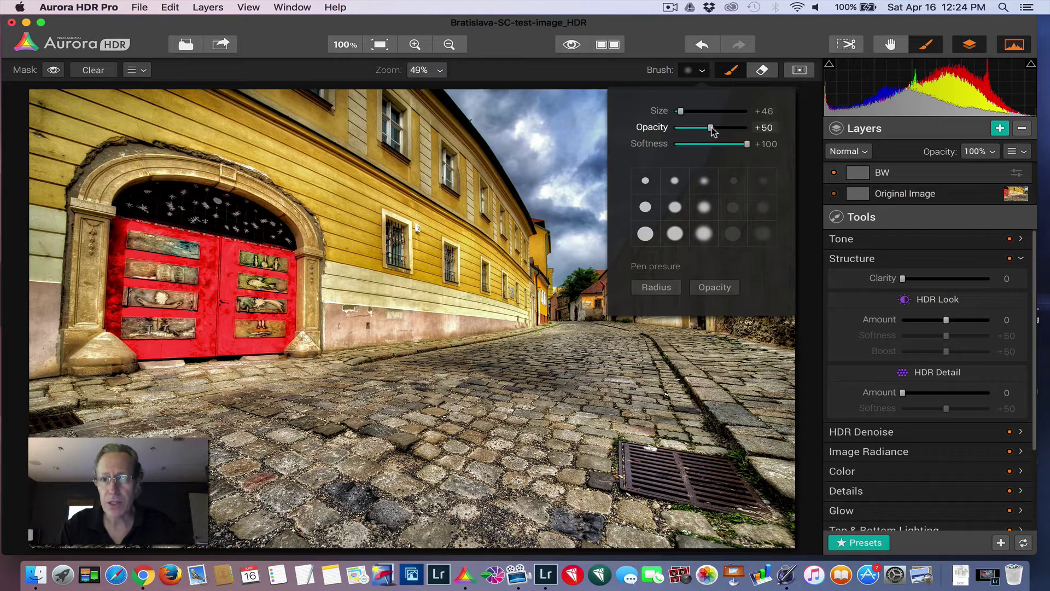
{"action": "left_click_drag", "start_coordinate": [711, 127], "coordinate": [748, 128]}
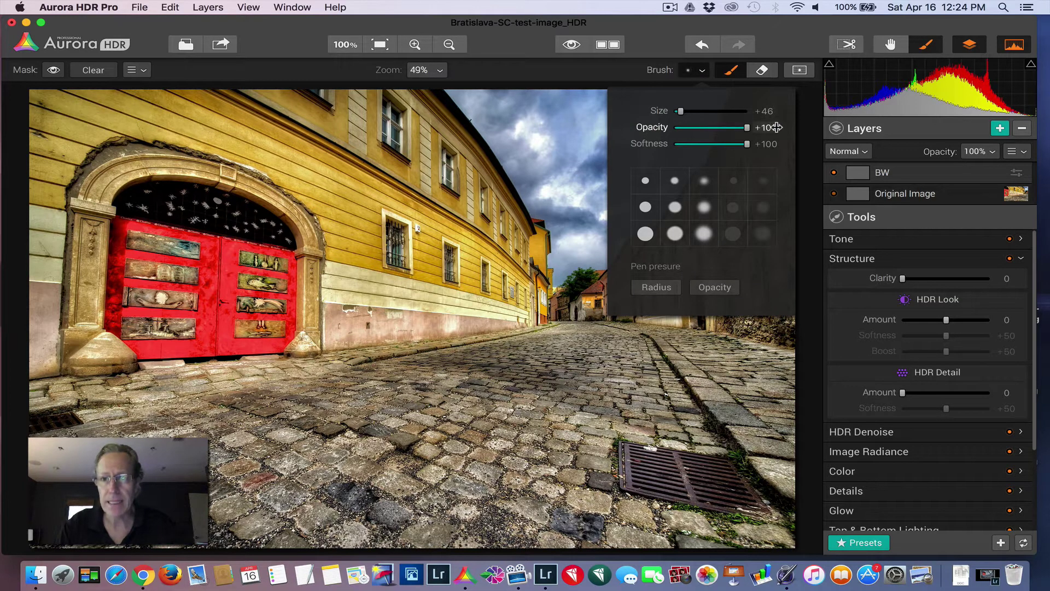
{"action": "left_click", "coordinate": [695, 71]}
{"action": "mouse_move", "coordinate": [226, 270]}
{"action": "left_mouse_down"}
{"action": "mouse_move", "coordinate": [214, 341]}
{"action": "mouse_move", "coordinate": [133, 343]}
{"action": "mouse_move", "coordinate": [120, 321]}
{"action": "mouse_move", "coordinate": [124, 234]}
{"action": "mouse_move", "coordinate": [227, 258]}
{"action": "mouse_move", "coordinate": [135, 263]}
{"action": "mouse_move", "coordinate": [164, 300]}
{"action": "mouse_move", "coordinate": [154, 273]}
{"action": "mouse_move", "coordinate": [162, 301]}
{"action": "mouse_move", "coordinate": [249, 271]}
{"action": "left_mouse_up"}
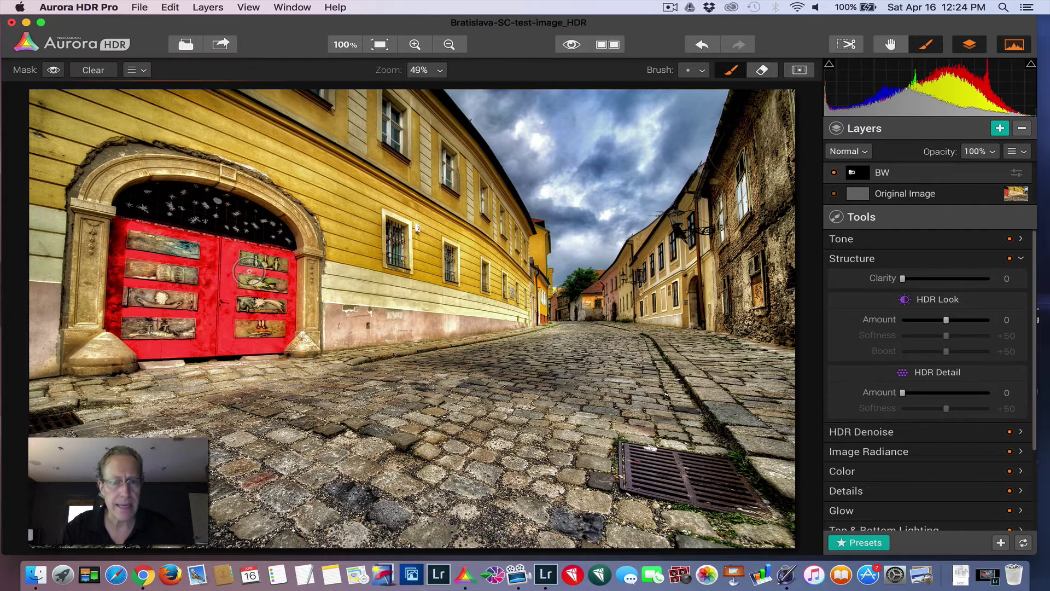
- Show the mask overlay and brush in the missed bottom patch and the door's left edge
{"action": "left_click", "coordinate": [54, 70]}
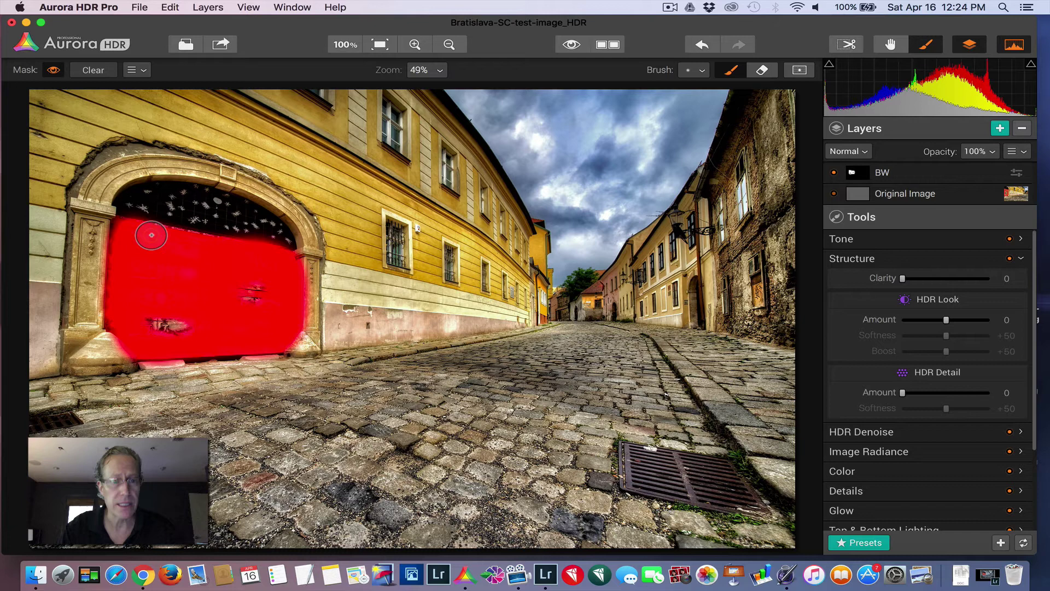
{"action": "left_click_drag", "start_coordinate": [201, 317], "coordinate": [150, 328]}
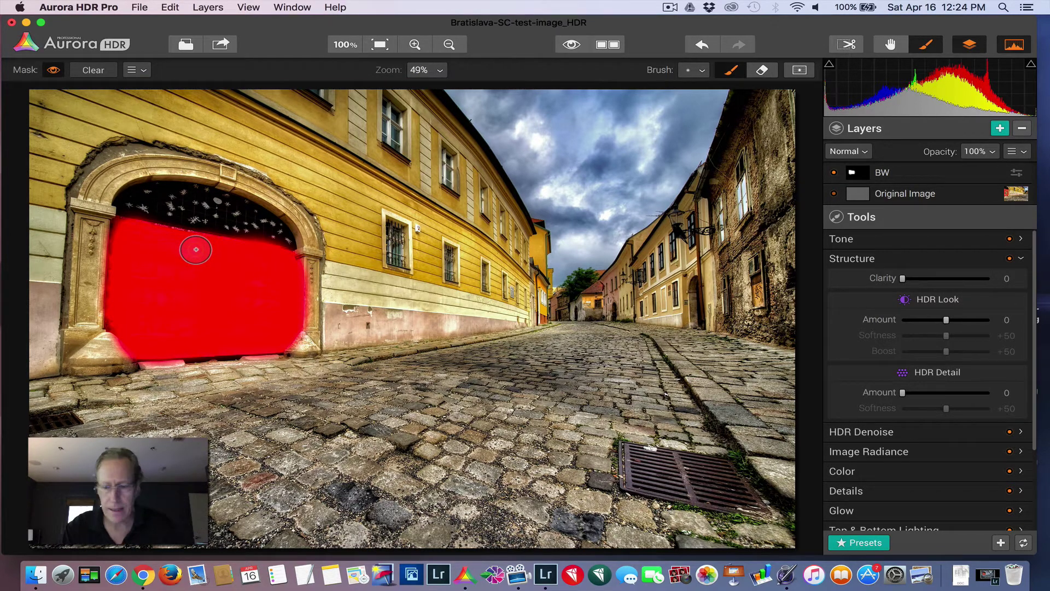
{"action": "key", "text": "bracketleft"}
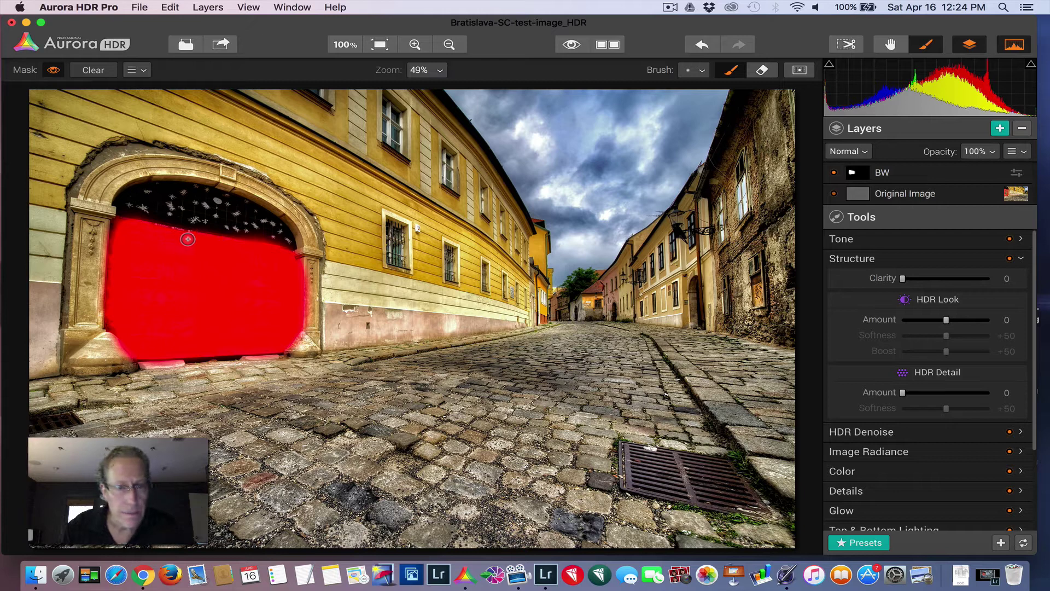
{"action": "mouse_move", "coordinate": [123, 219]}
{"action": "left_mouse_down"}
{"action": "mouse_move", "coordinate": [113, 227]}
{"action": "mouse_move", "coordinate": [110, 332]}
{"action": "mouse_move", "coordinate": [142, 354]}
{"action": "mouse_move", "coordinate": [101, 323]}
{"action": "left_mouse_up"}
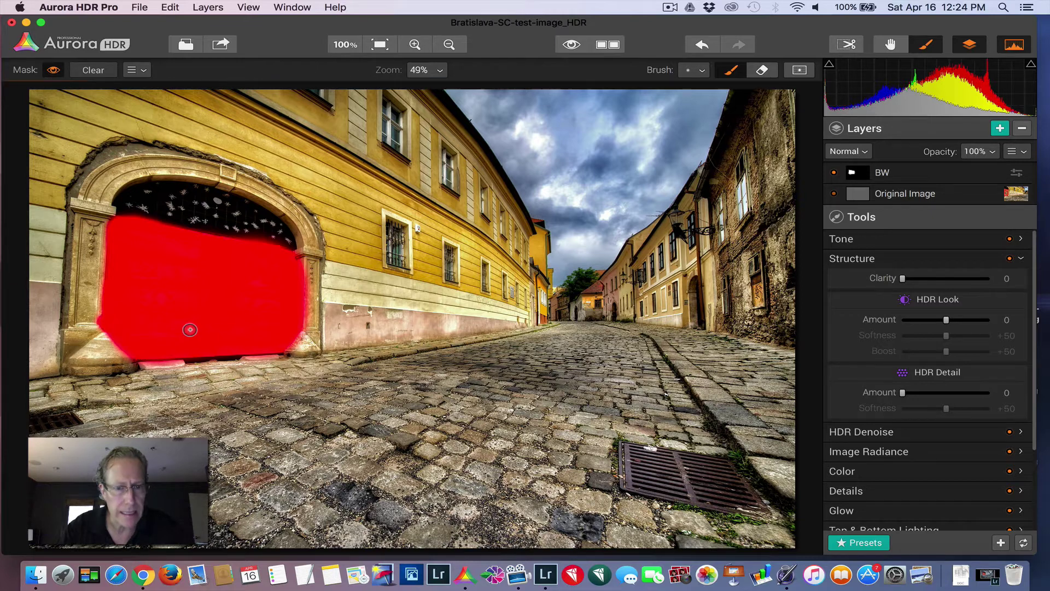
- Erase mask overspill along the doors' right, left and bottom edges
{"action": "left_click", "coordinate": [761, 70]}
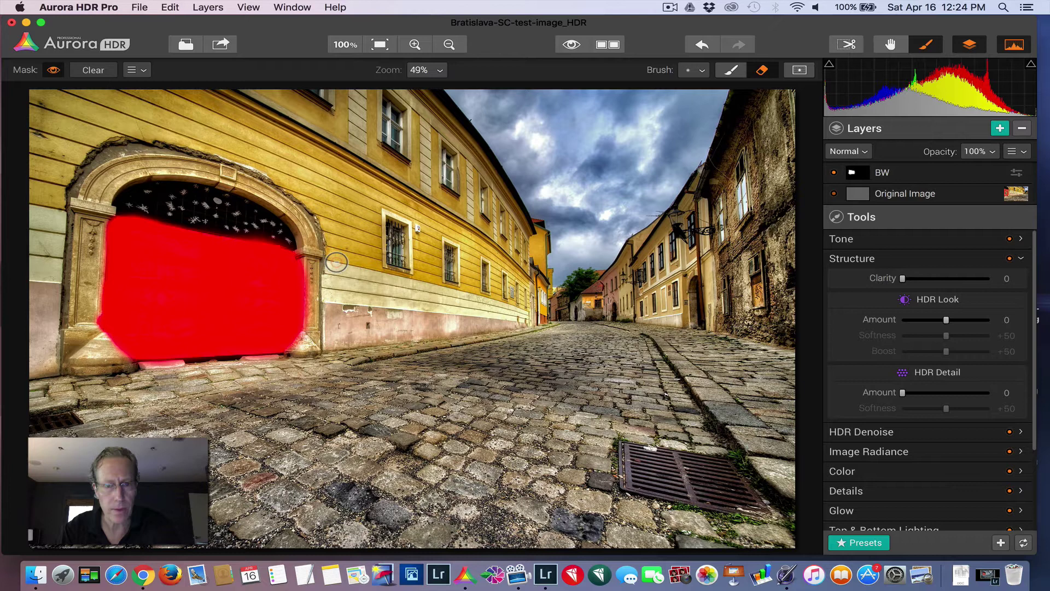
{"action": "key", "text": "]"}
{"action": "key", "text": "["}
{"action": "key", "text": "["}
{"action": "key", "text": "["}
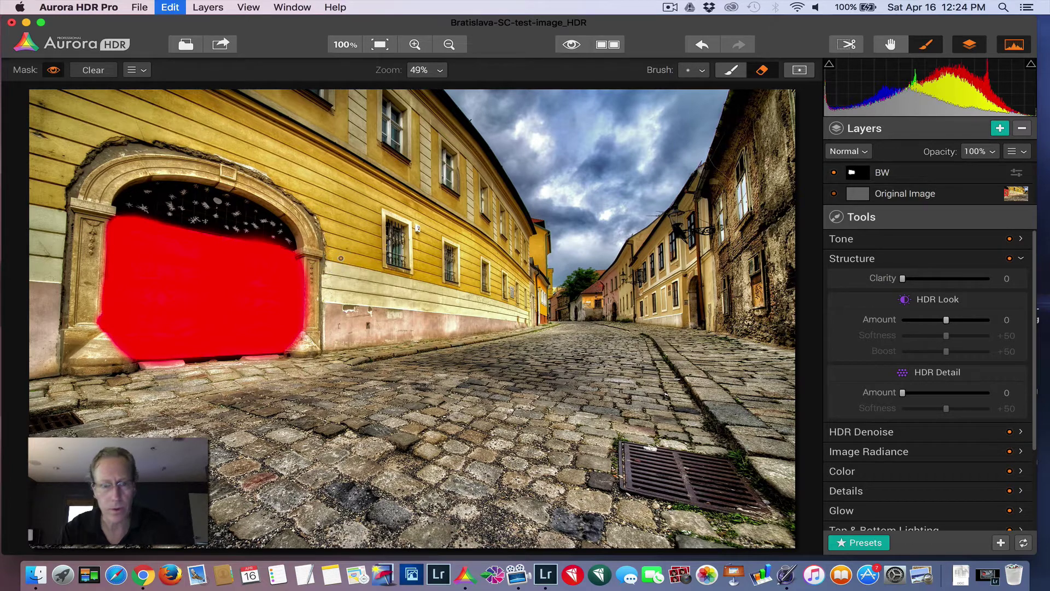
{"action": "mouse_move", "coordinate": [296, 255]}
{"action": "left_mouse_down"}
{"action": "mouse_move", "coordinate": [308, 300]}
{"action": "mouse_move", "coordinate": [308, 318]}
{"action": "mouse_move", "coordinate": [300, 295]}
{"action": "mouse_move", "coordinate": [298, 339]}
{"action": "left_mouse_up"}
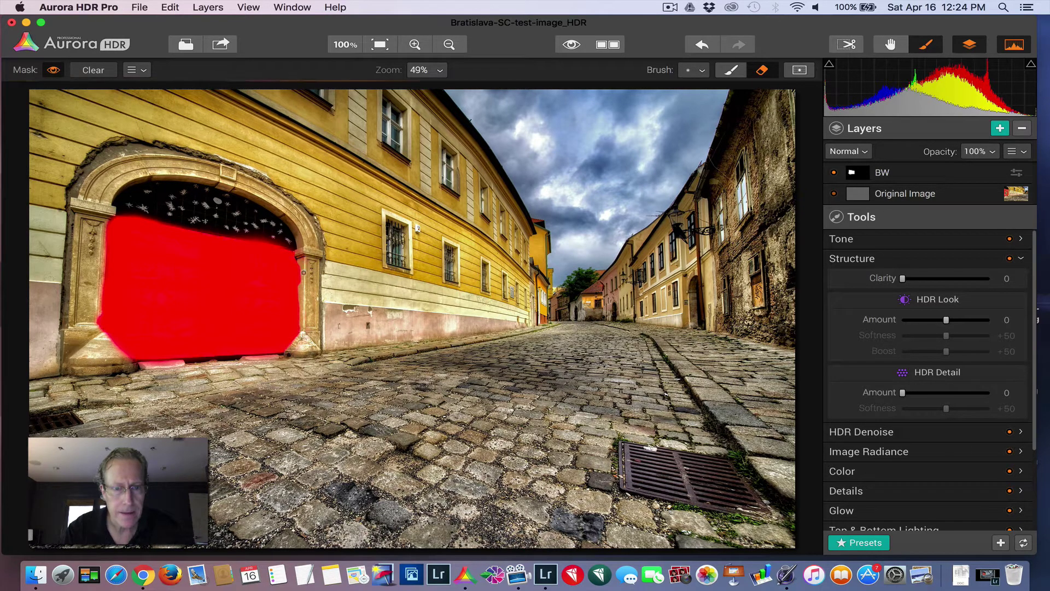
{"action": "left_click_drag", "start_coordinate": [297, 251], "coordinate": [300, 325]}
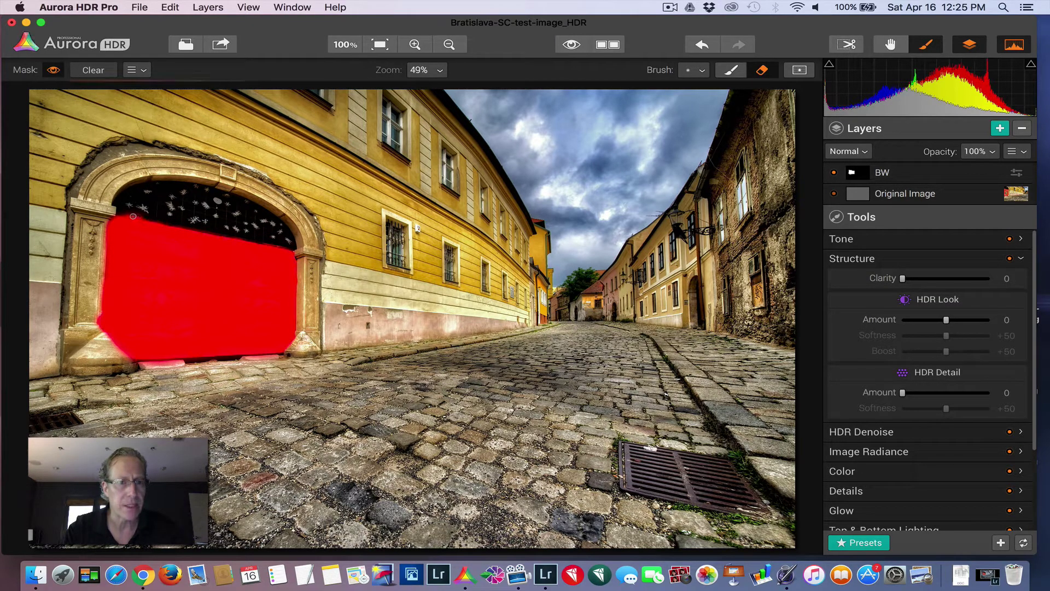
{"action": "mouse_move", "coordinate": [104, 217]}
{"action": "left_mouse_down"}
{"action": "mouse_move", "coordinate": [97, 325]}
{"action": "mouse_move", "coordinate": [116, 344]}
{"action": "mouse_move", "coordinate": [99, 330]}
{"action": "left_mouse_up"}
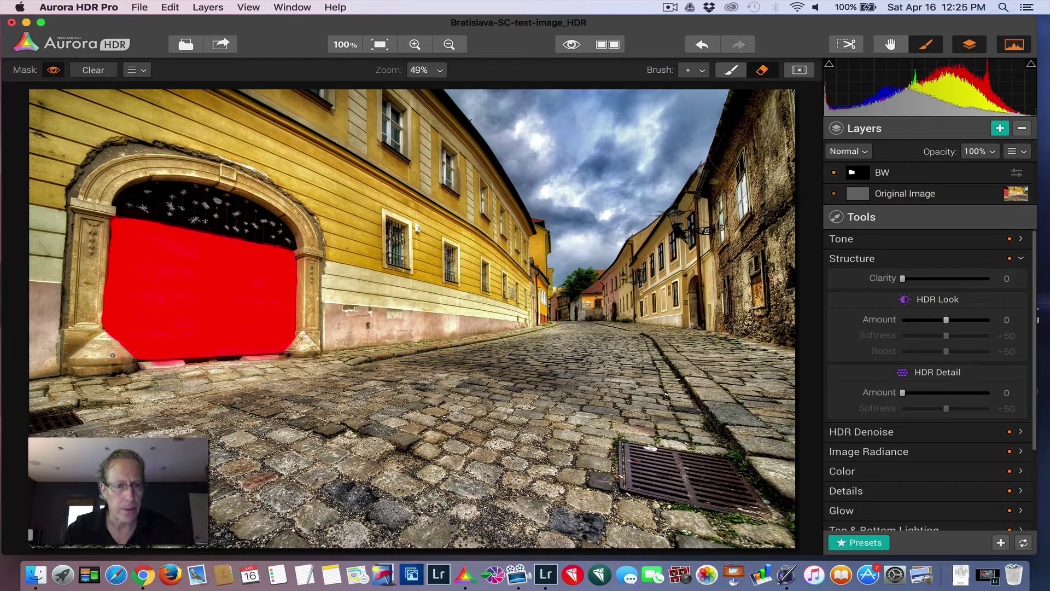
{"action": "mouse_move", "coordinate": [112, 355]}
{"action": "left_mouse_down"}
{"action": "mouse_move", "coordinate": [285, 355]}
{"action": "mouse_move", "coordinate": [253, 356]}
{"action": "left_mouse_up"}
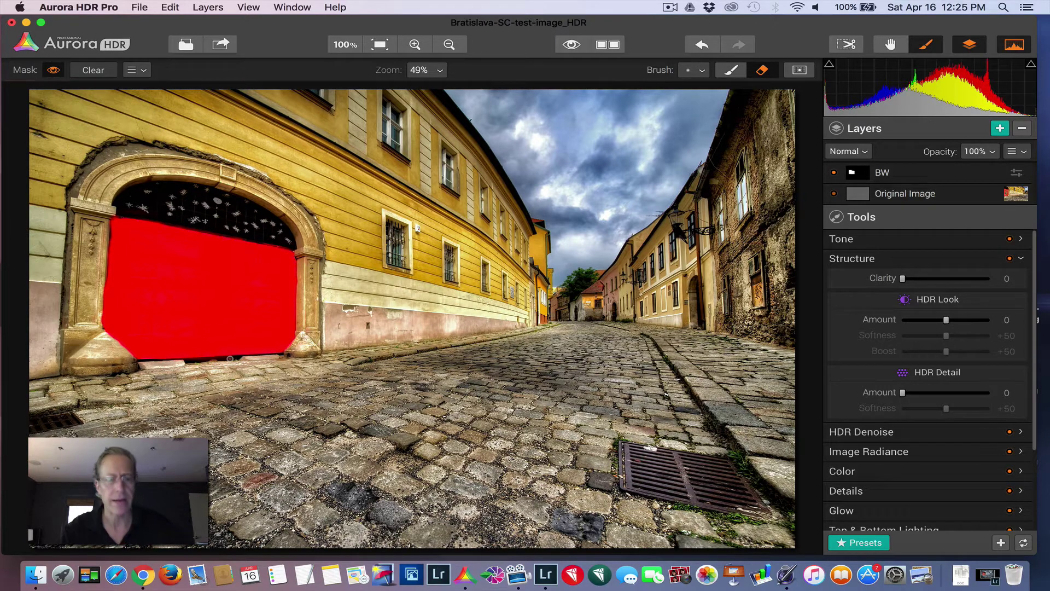
- Apply Invert Mask to the BW layer, checking the result with the mask overlay
{"action": "left_click", "coordinate": [54, 71]}
{"action": "left_click", "coordinate": [54, 70]}
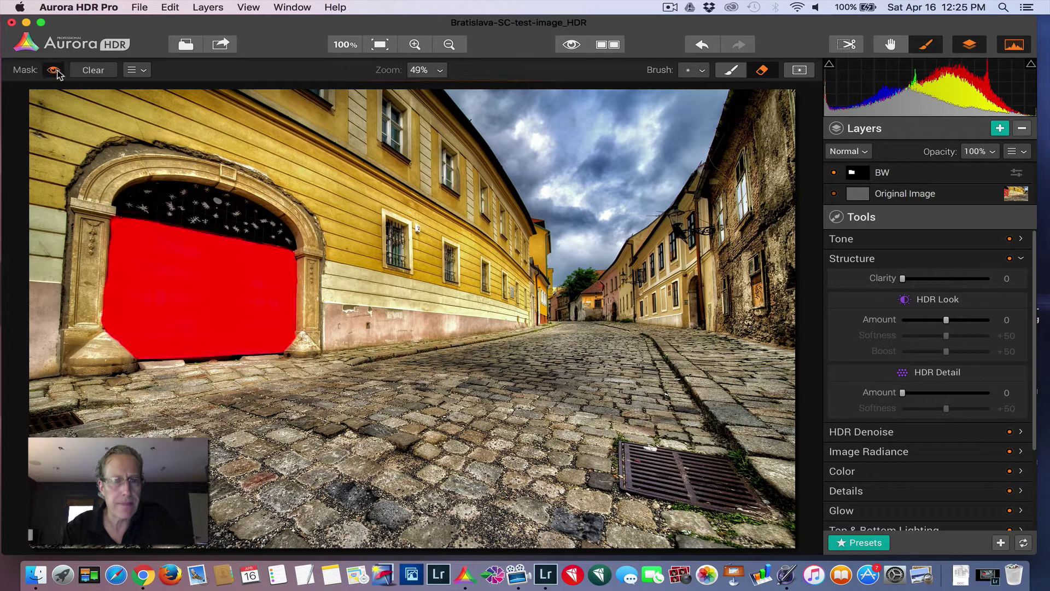
{"action": "left_click", "coordinate": [54, 71]}
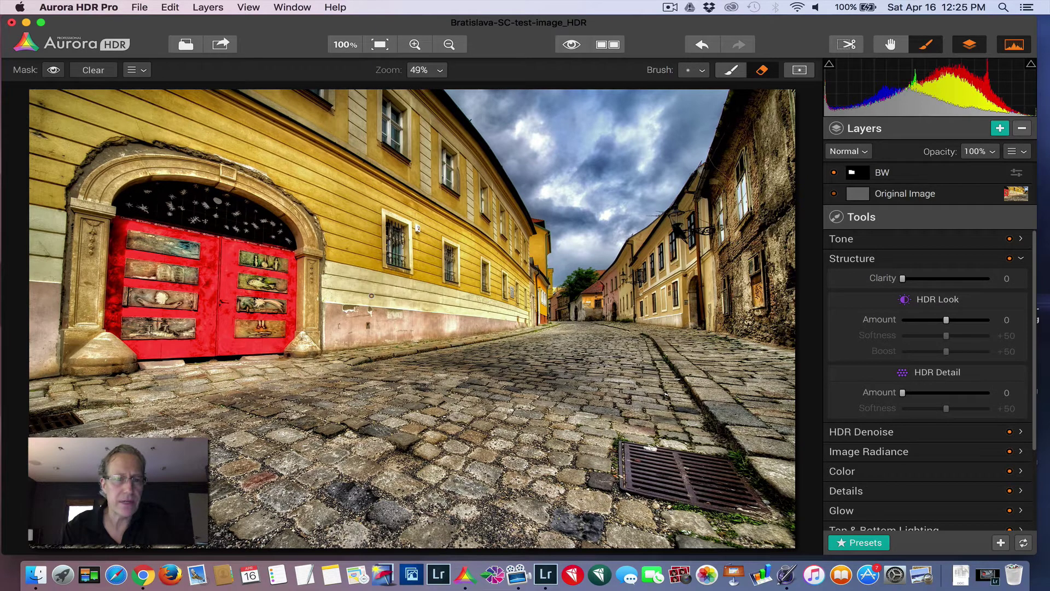
{"action": "left_click", "coordinate": [1017, 152]}
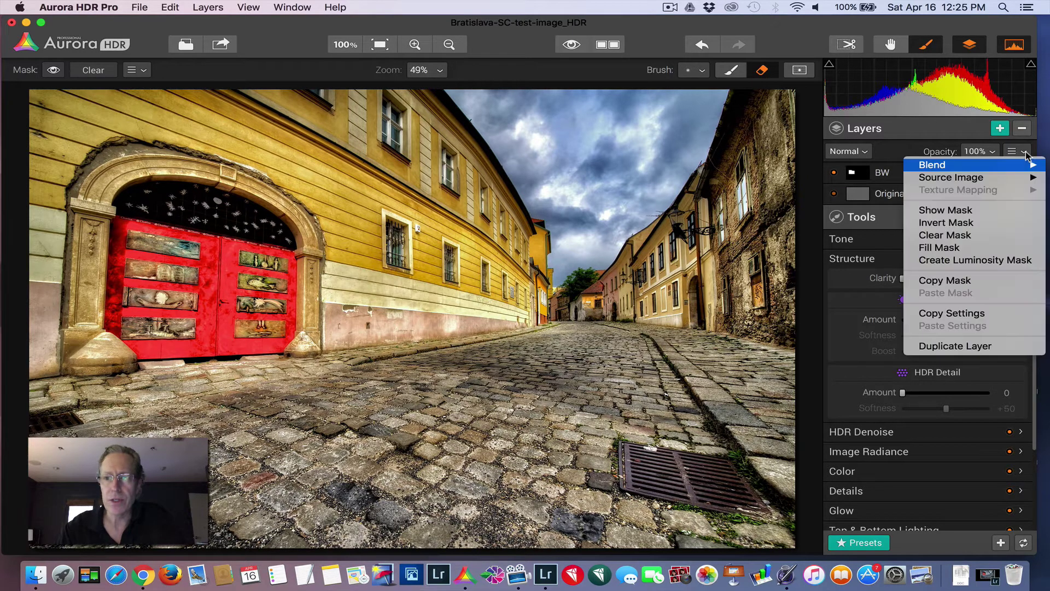
{"action": "left_click", "coordinate": [965, 224]}
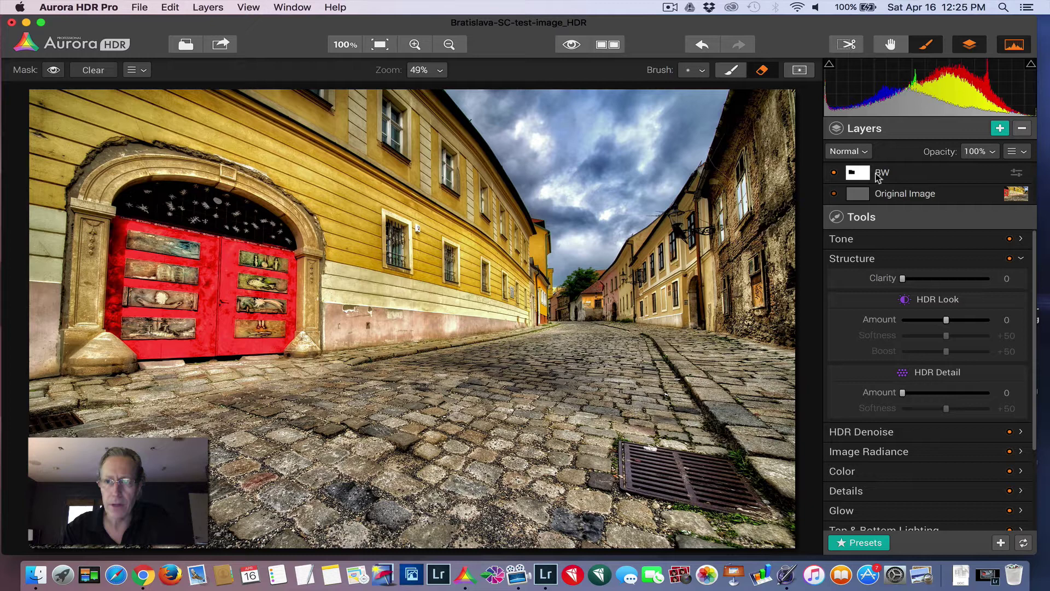
{"action": "left_click", "coordinate": [54, 70]}
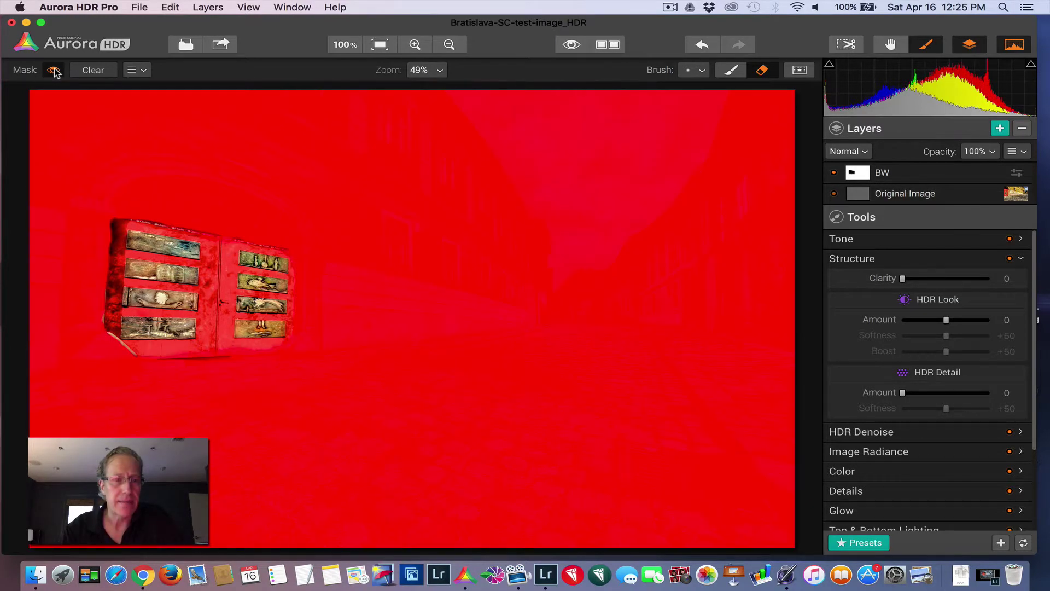
{"action": "left_click", "coordinate": [53, 70]}
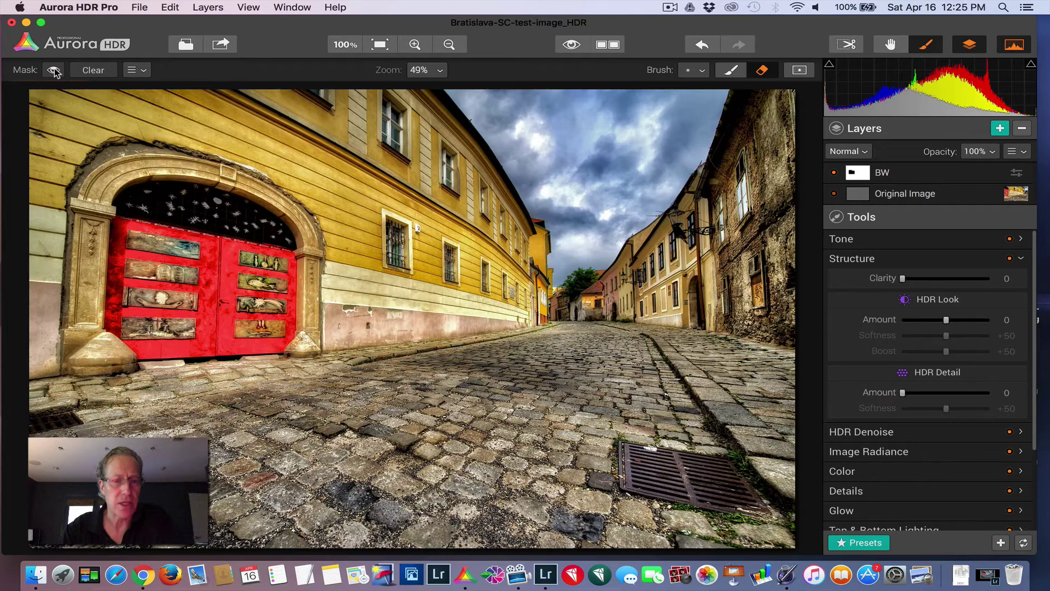
- Select the BW layer, show its mask, and erase along the door's lower-right edge
{"action": "left_click", "coordinate": [894, 192]}
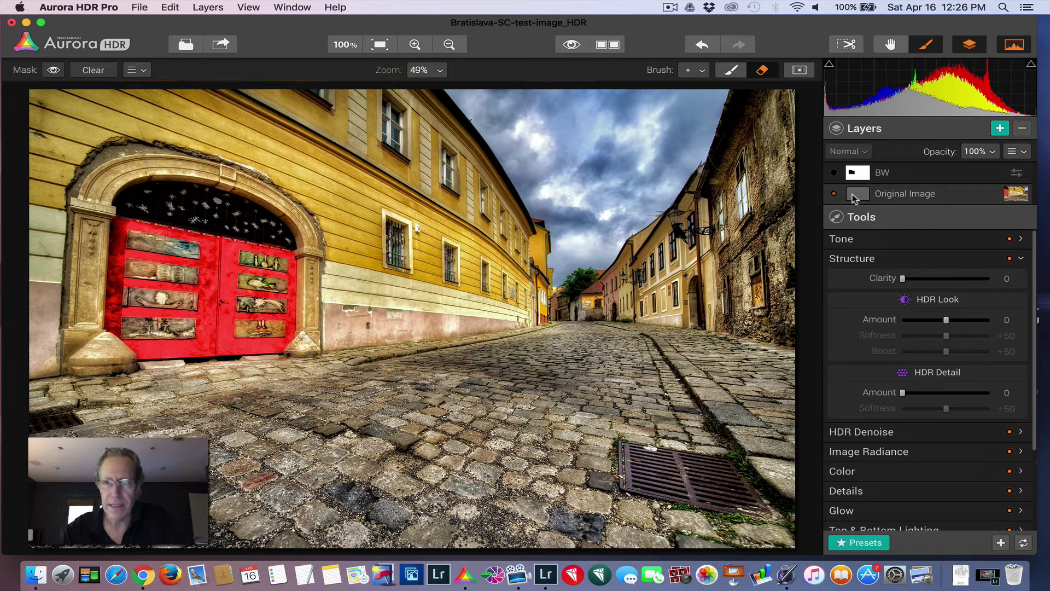
{"action": "left_click", "coordinate": [894, 174]}
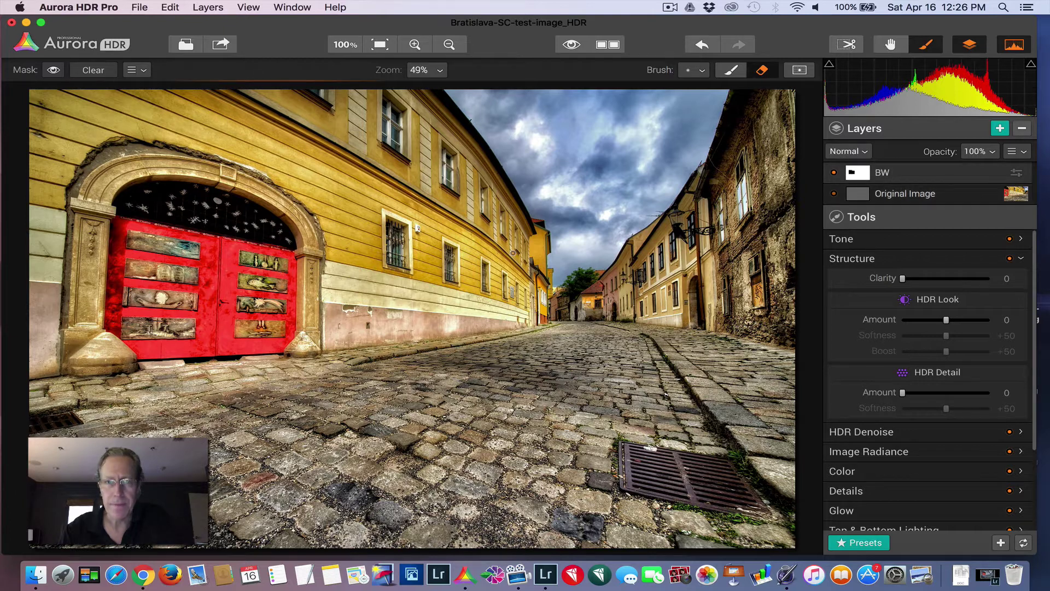
{"action": "left_click", "coordinate": [54, 69]}
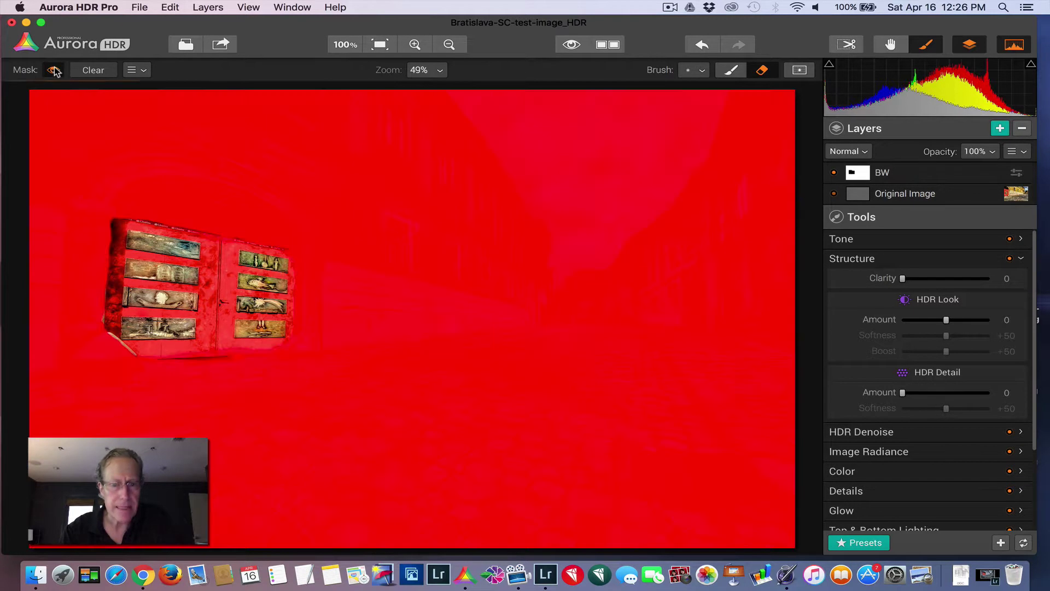
{"action": "left_click", "coordinate": [727, 73]}
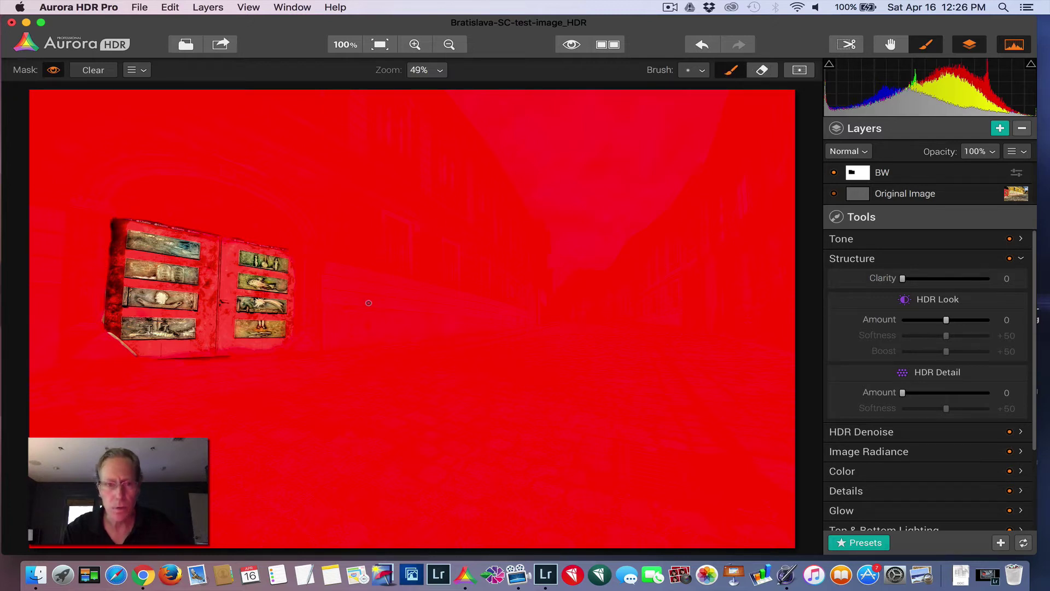
{"action": "left_click", "coordinate": [293, 263]}
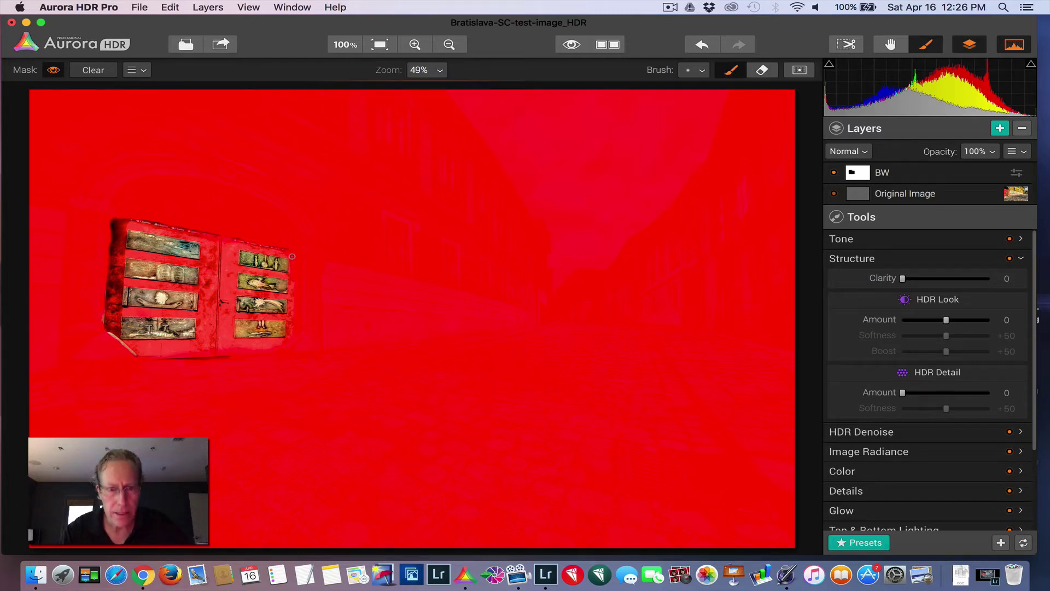
{"action": "left_click", "coordinate": [763, 72]}
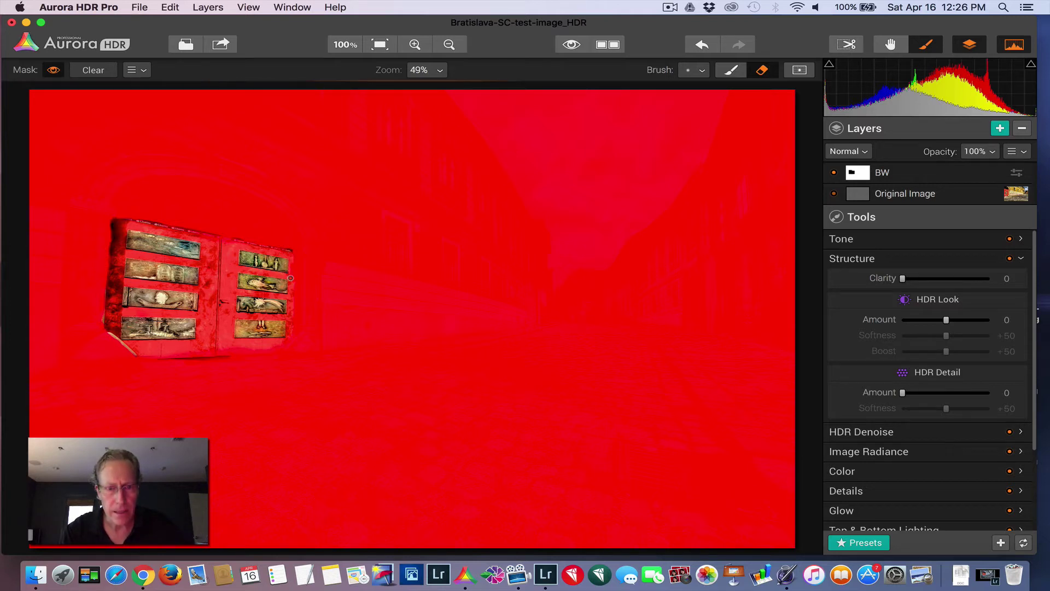
{"action": "mouse_move", "coordinate": [290, 309]}
{"action": "left_mouse_down"}
{"action": "mouse_move", "coordinate": [291, 339]}
{"action": "mouse_move", "coordinate": [268, 350]}
{"action": "mouse_move", "coordinate": [144, 357]}
{"action": "left_mouse_up"}
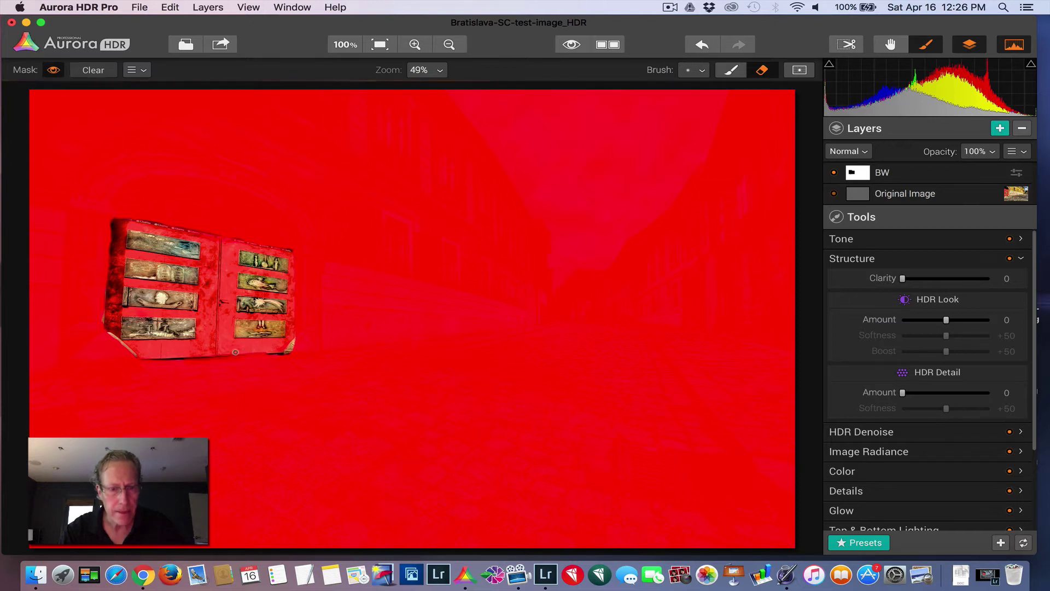
- Paint mask along the door's bottom edge and bottom-right corner, then check the overlay
{"action": "left_click", "coordinate": [731, 69]}
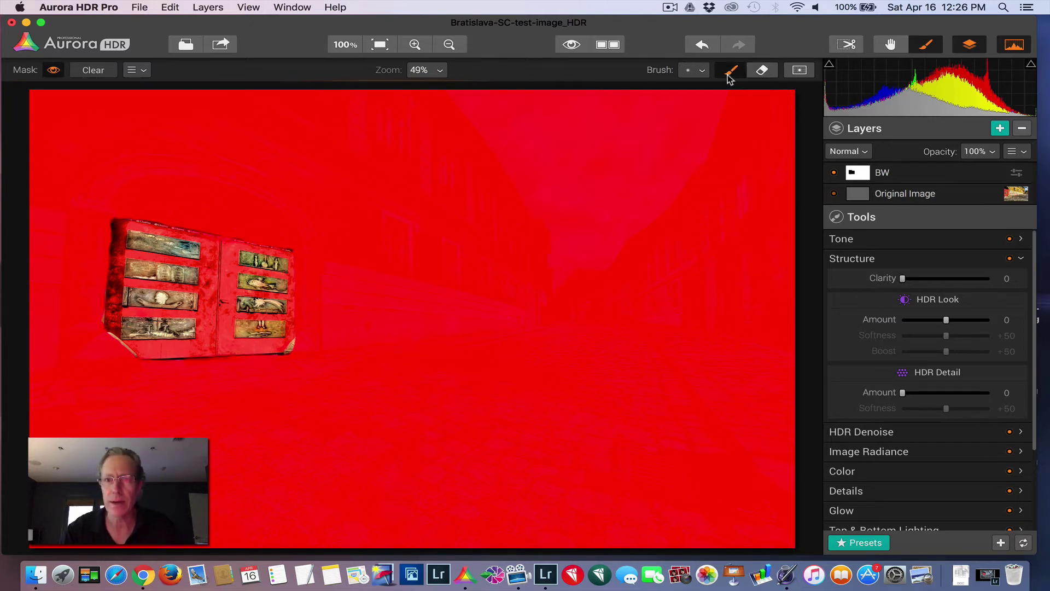
{"action": "left_click_drag", "start_coordinate": [231, 361], "coordinate": [217, 362]}
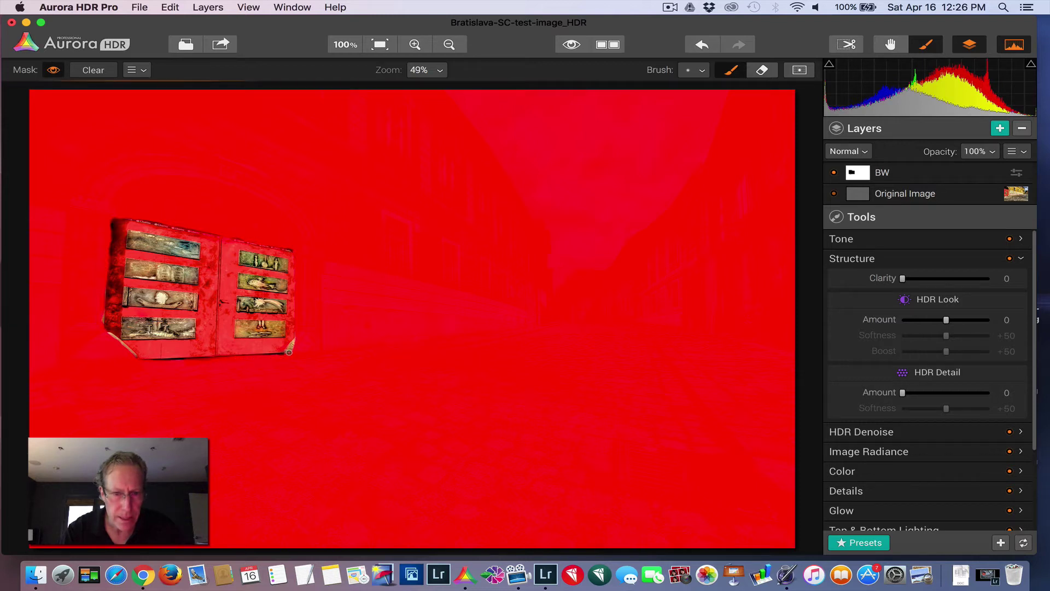
{"action": "left_click_drag", "start_coordinate": [291, 347], "coordinate": [284, 356]}
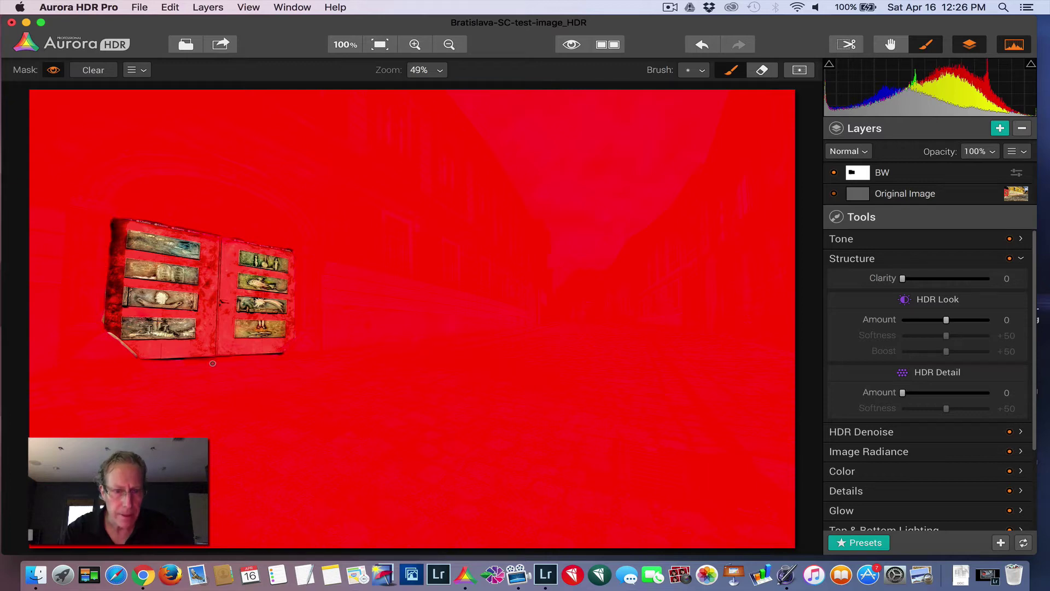
{"action": "left_click_drag", "start_coordinate": [213, 363], "coordinate": [209, 363]}
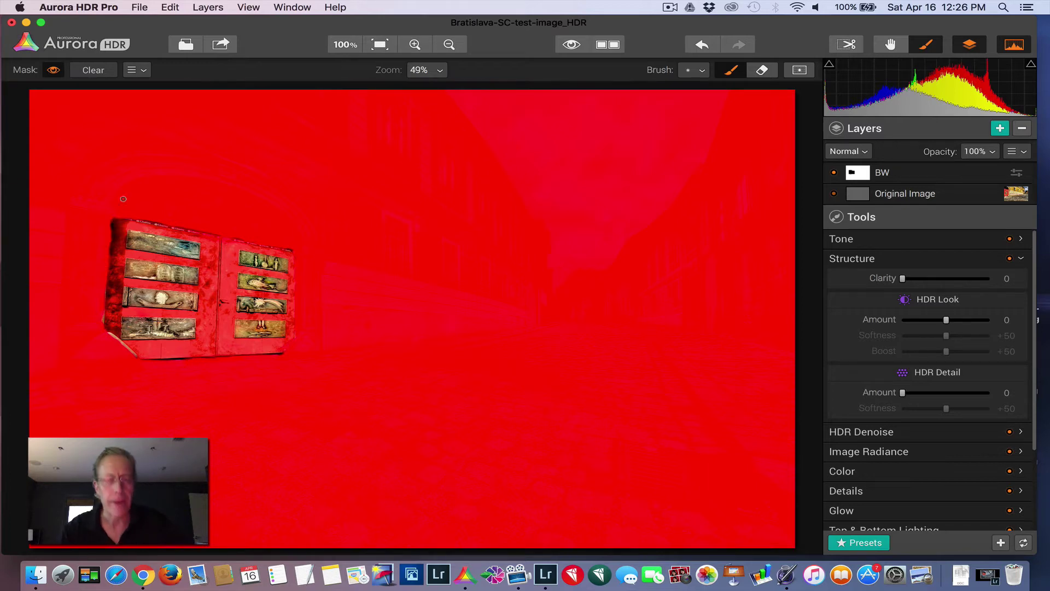
{"action": "left_click", "coordinate": [53, 70]}
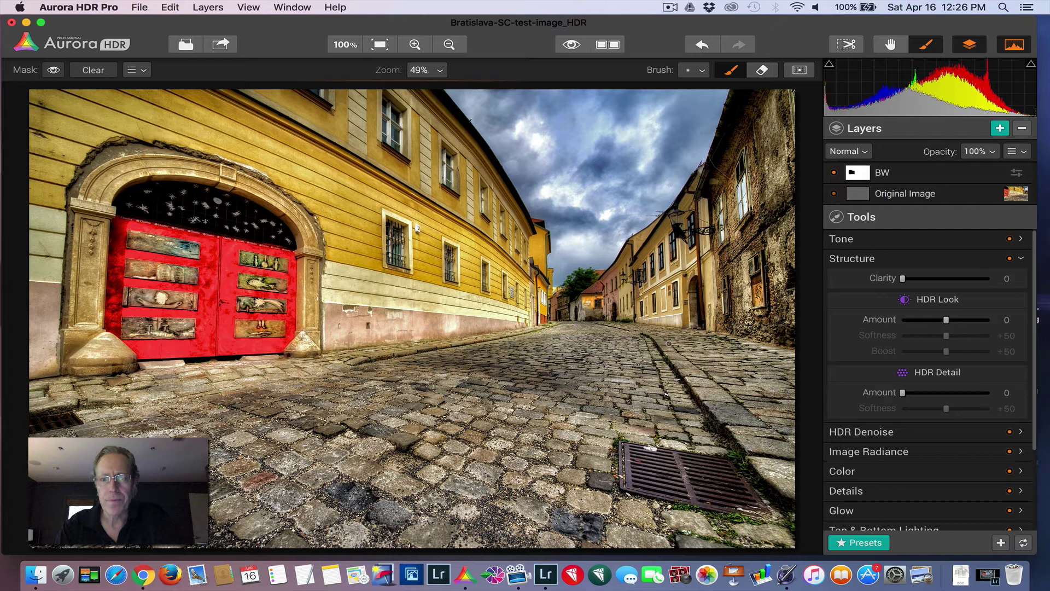
{"action": "left_click", "coordinate": [54, 70]}
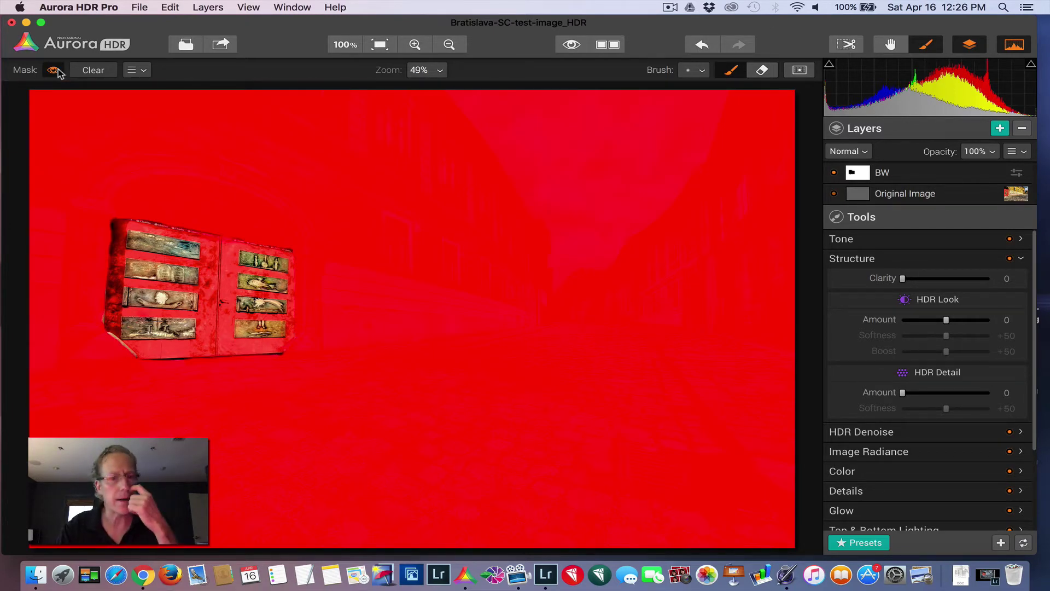
{"action": "left_click", "coordinate": [54, 70]}
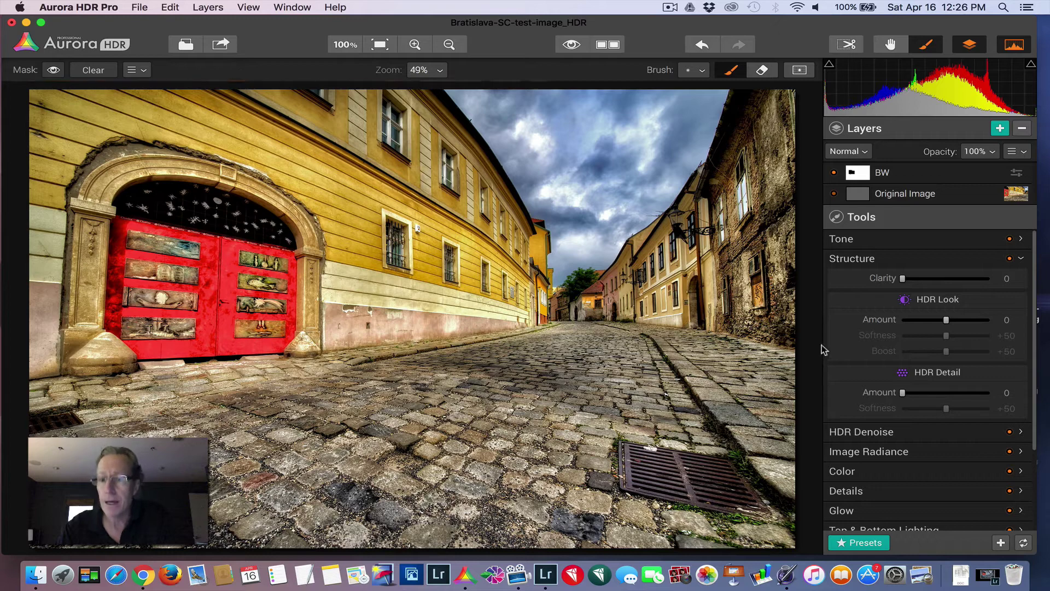
- Set the BW layer's Color Saturation and Vibrance both to -100
{"action": "left_click", "coordinate": [889, 260]}
{"action": "left_click", "coordinate": [891, 317]}
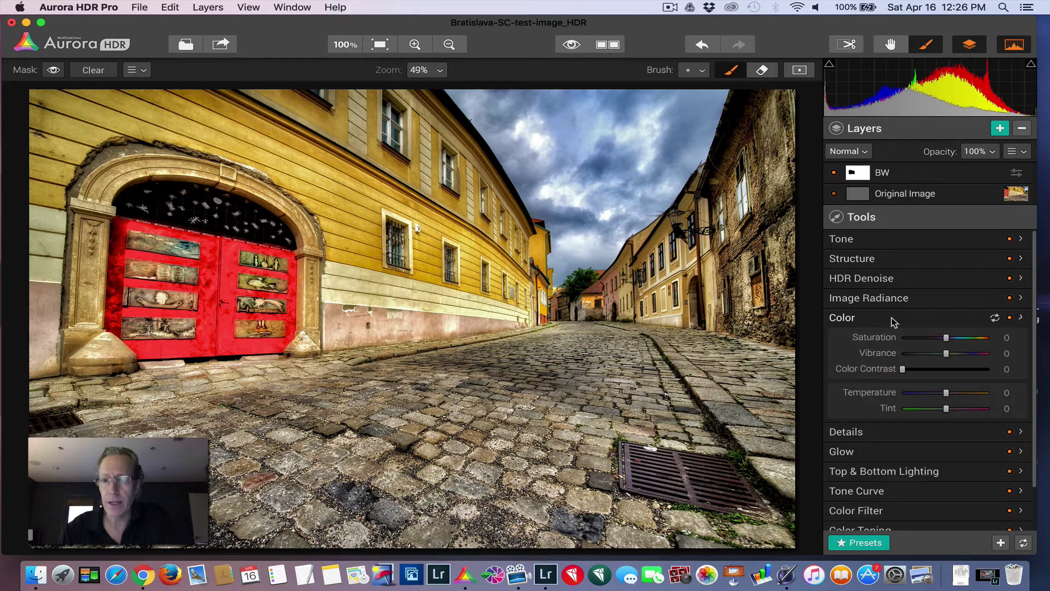
{"action": "left_click_drag", "start_coordinate": [946, 339], "coordinate": [837, 333]}
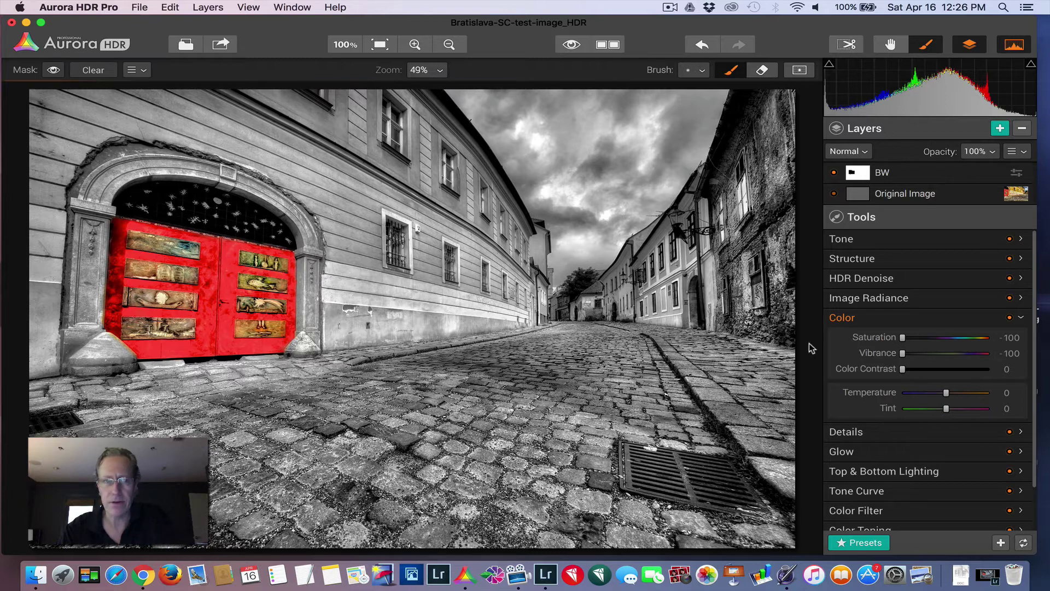
{"action": "left_click_drag", "start_coordinate": [945, 353], "coordinate": [809, 343]}
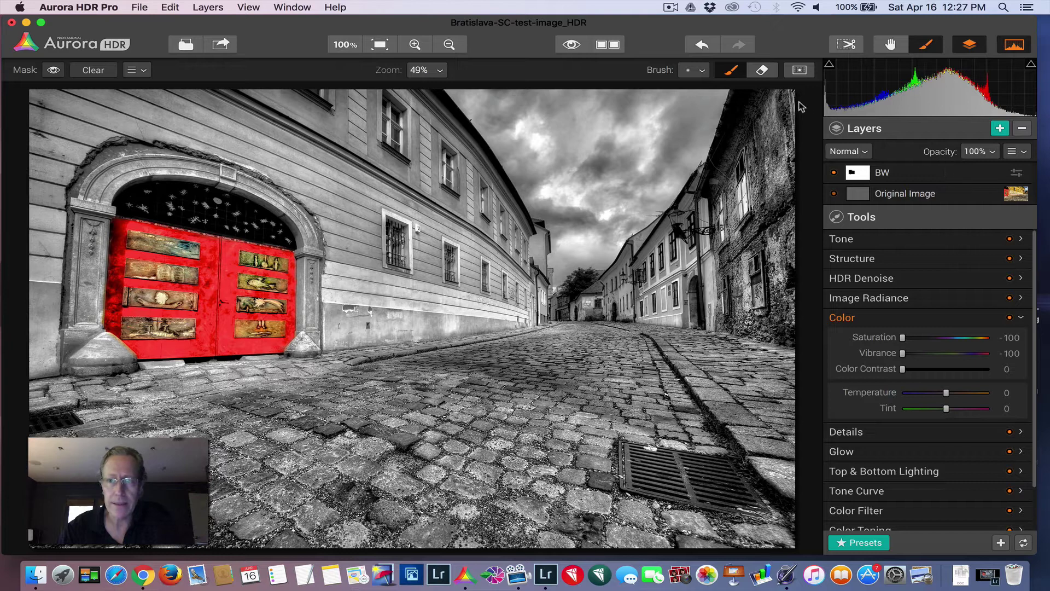
- Brush the BW layer's mask further down the red door's left edge
{"action": "left_click", "coordinate": [761, 71]}
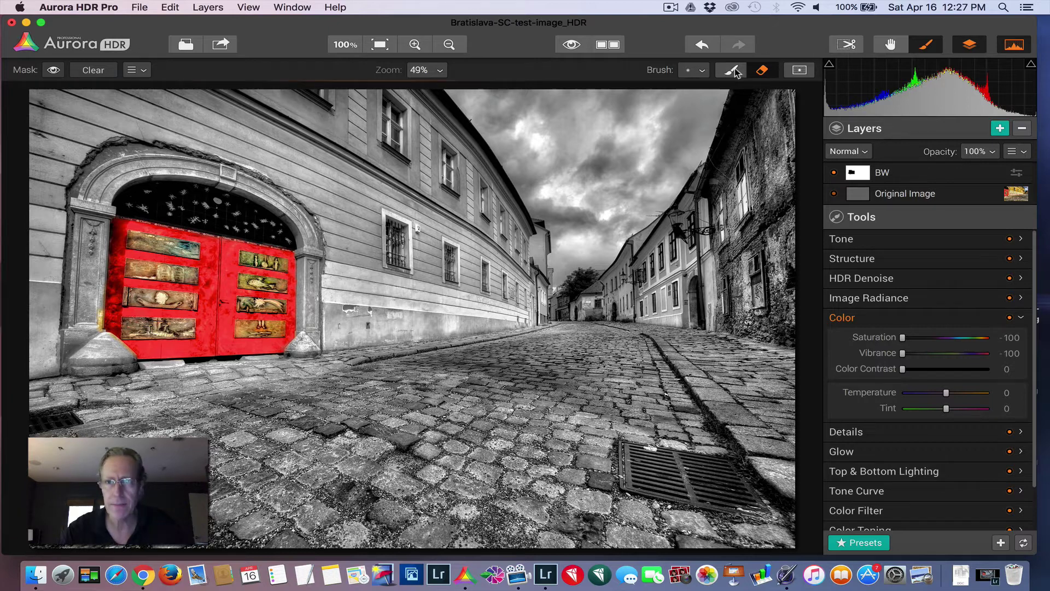
{"action": "key", "text": "b"}
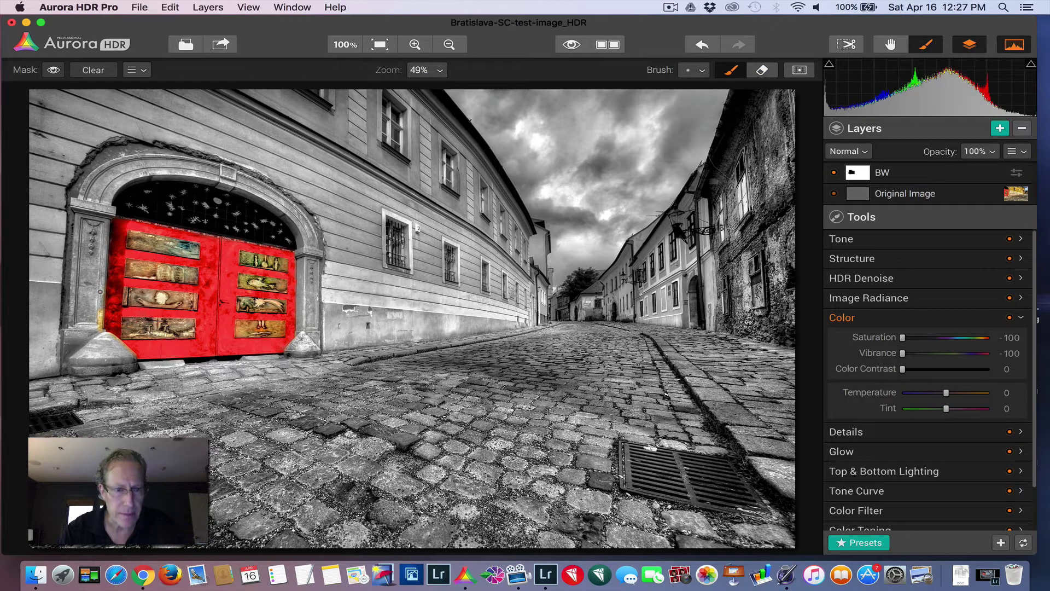
{"action": "left_click", "coordinate": [100, 291]}
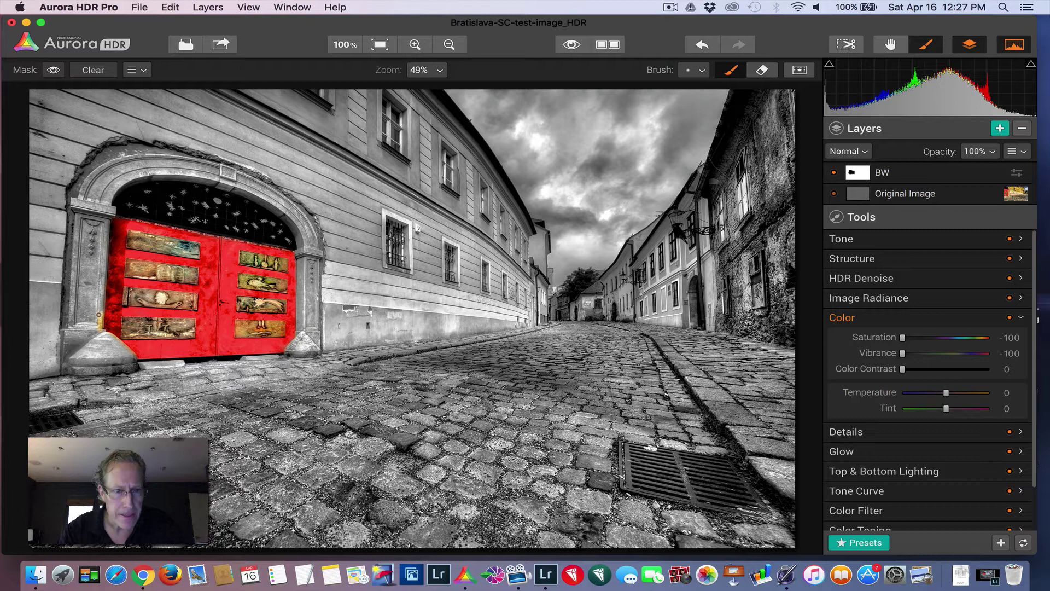
{"action": "left_click_drag", "start_coordinate": [99, 315], "coordinate": [99, 329]}
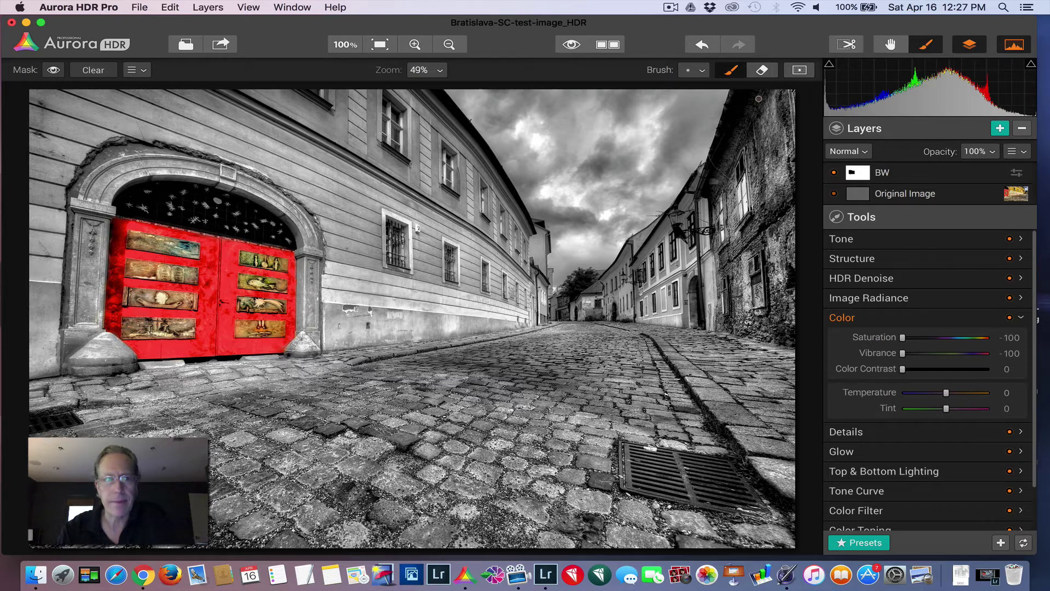
- Preview the BW mask as a red overlay, then compare the street with the BW layer hidden and shown
{"action": "left_click", "coordinate": [53, 70]}
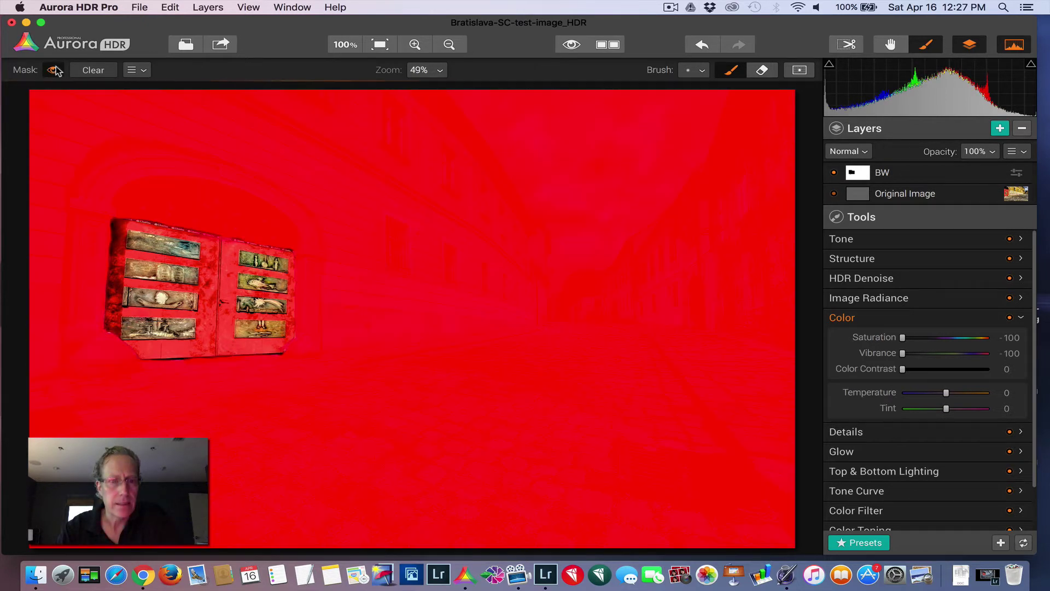
{"action": "left_click", "coordinate": [54, 70]}
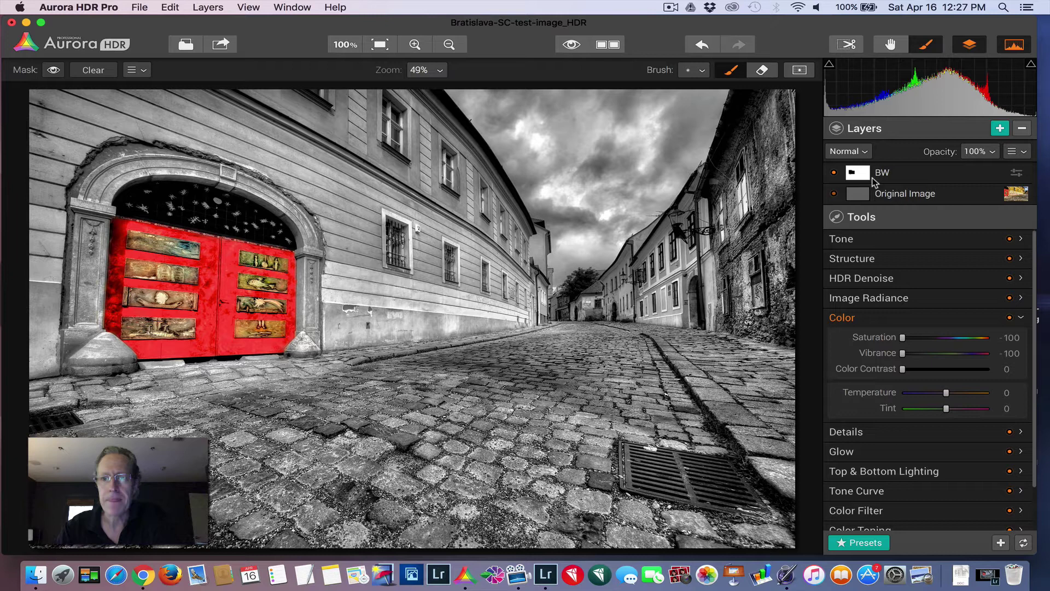
{"action": "left_click", "coordinate": [835, 173]}
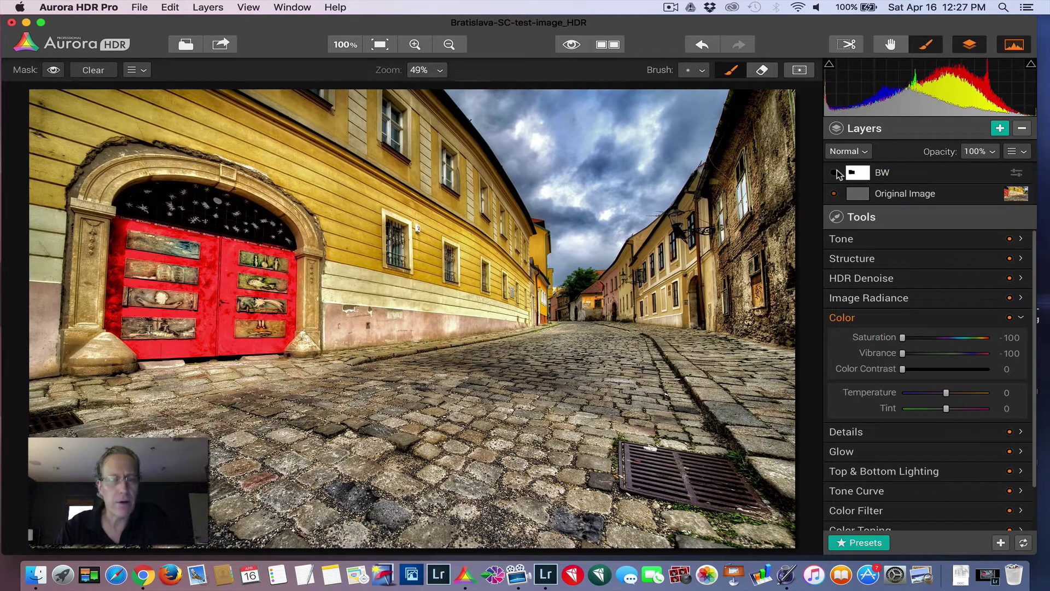
{"action": "left_click", "coordinate": [835, 173]}
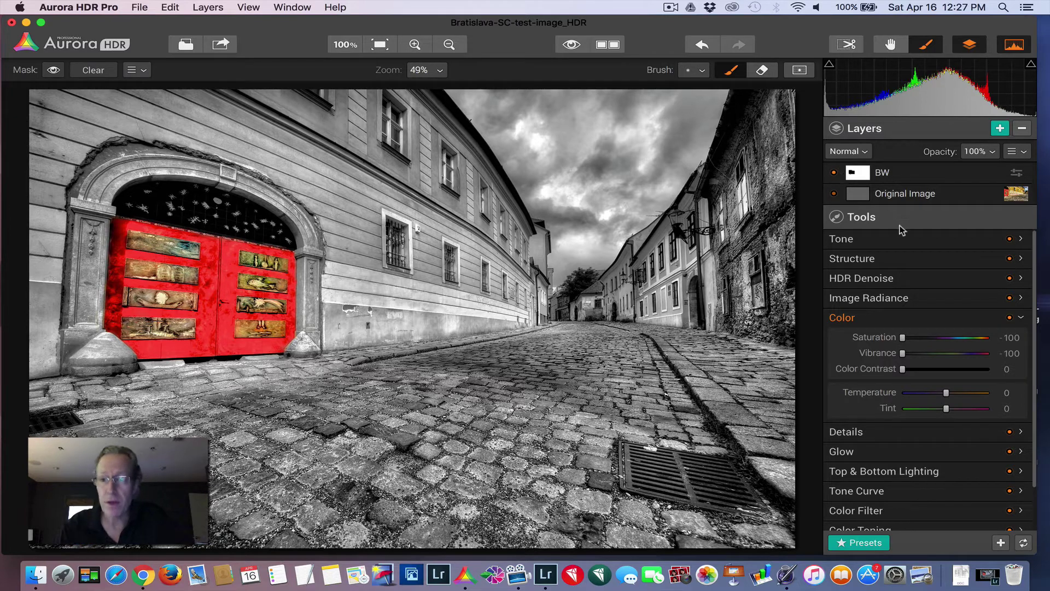
- Set the BW layer's Tone Contrast to +25
{"action": "left_click", "coordinate": [901, 315]}
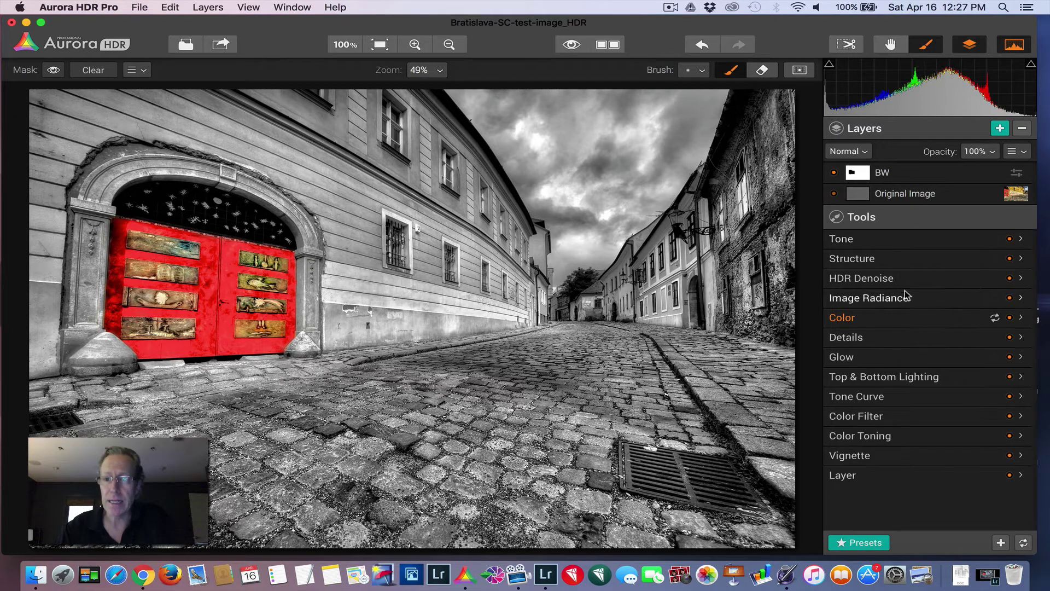
{"action": "left_click", "coordinate": [902, 239]}
{"action": "left_click_drag", "start_coordinate": [945, 370], "coordinate": [957, 370]}
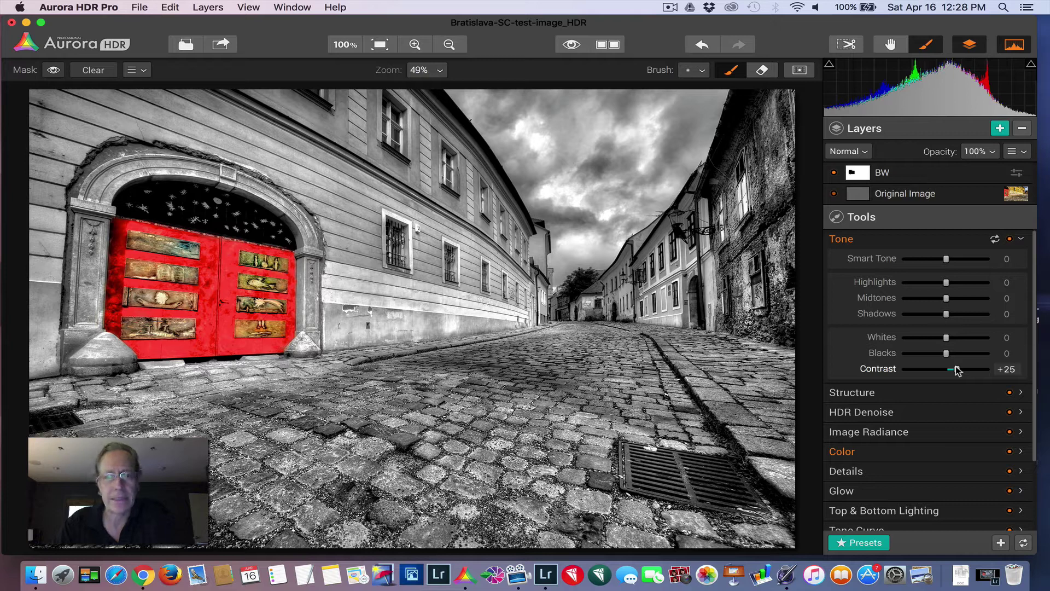
{"action": "scroll", "coordinate": [934, 352], "scroll_direction": "down", "scroll_amount": 3}
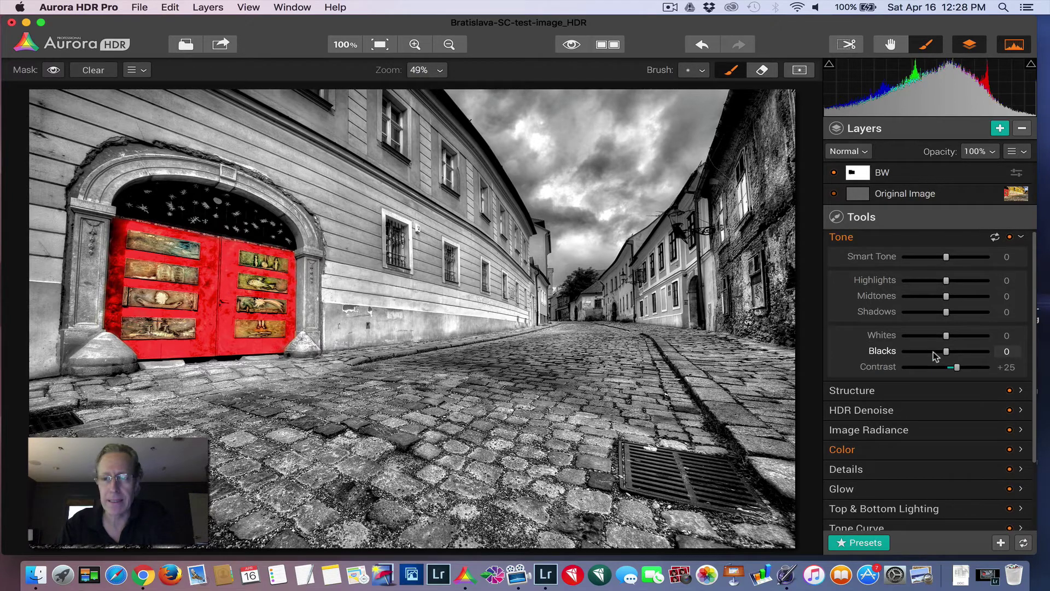
- Set the BW layer's Structure Clarity to +21 and HDR Look Amount to +21, comparing before and after
{"action": "left_click", "coordinate": [928, 355]}
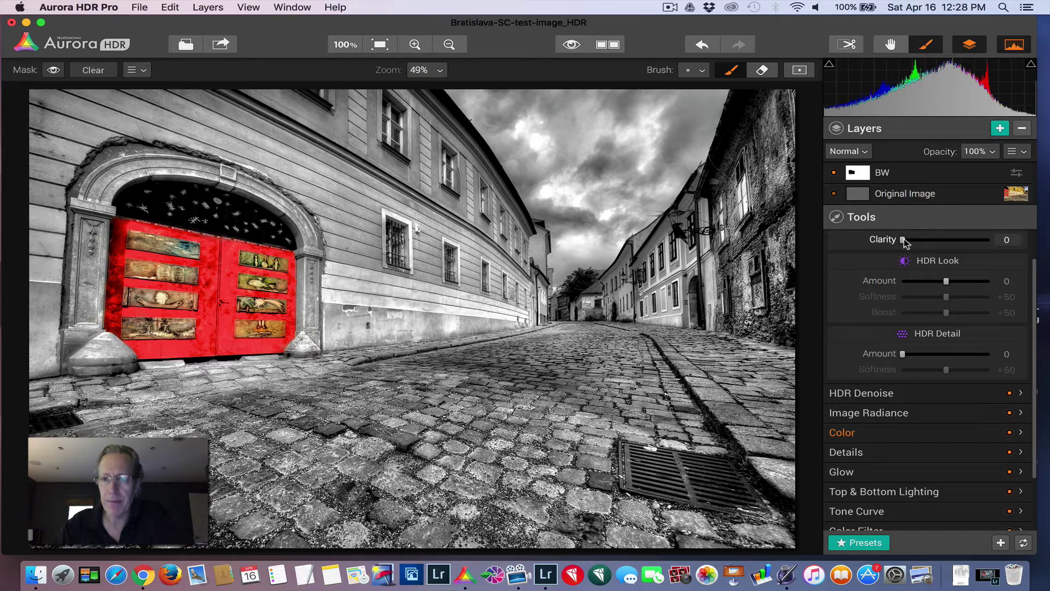
{"action": "left_click_drag", "start_coordinate": [902, 239], "coordinate": [922, 239]}
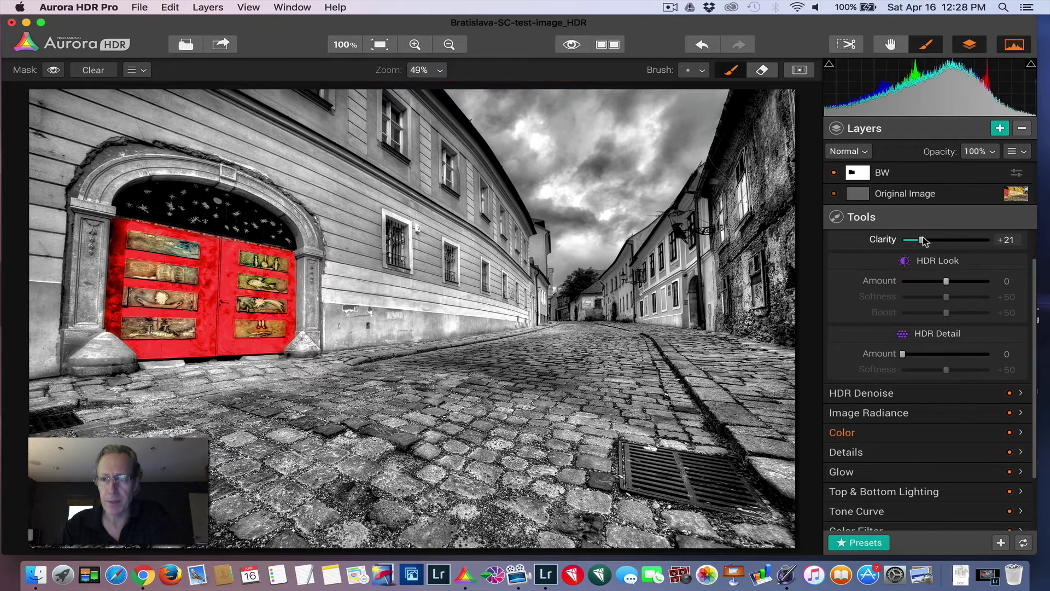
{"action": "left_click_drag", "start_coordinate": [945, 281], "coordinate": [956, 281]}
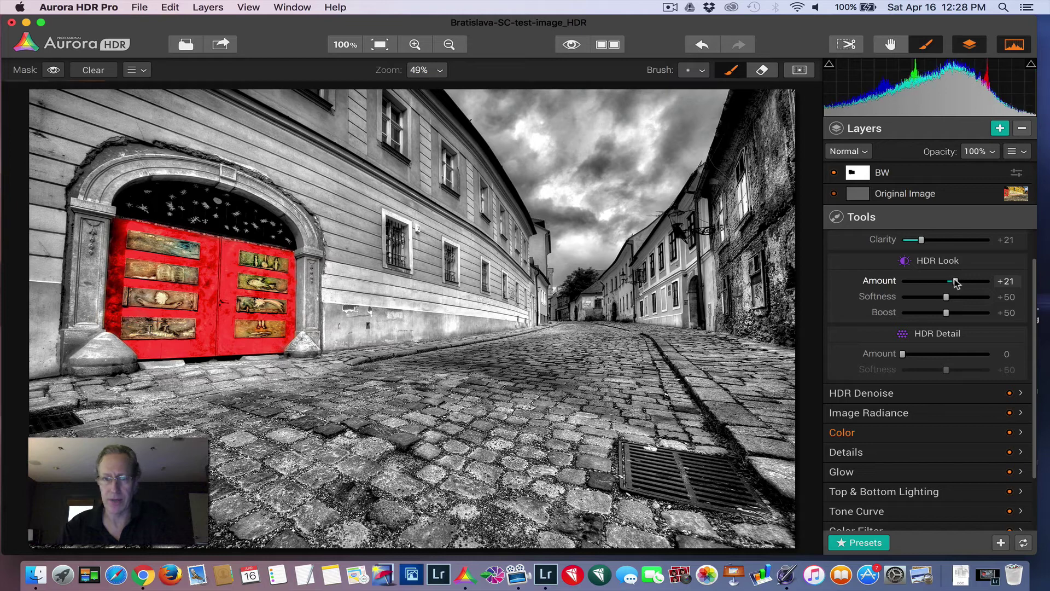
{"action": "left_click", "coordinate": [834, 173]}
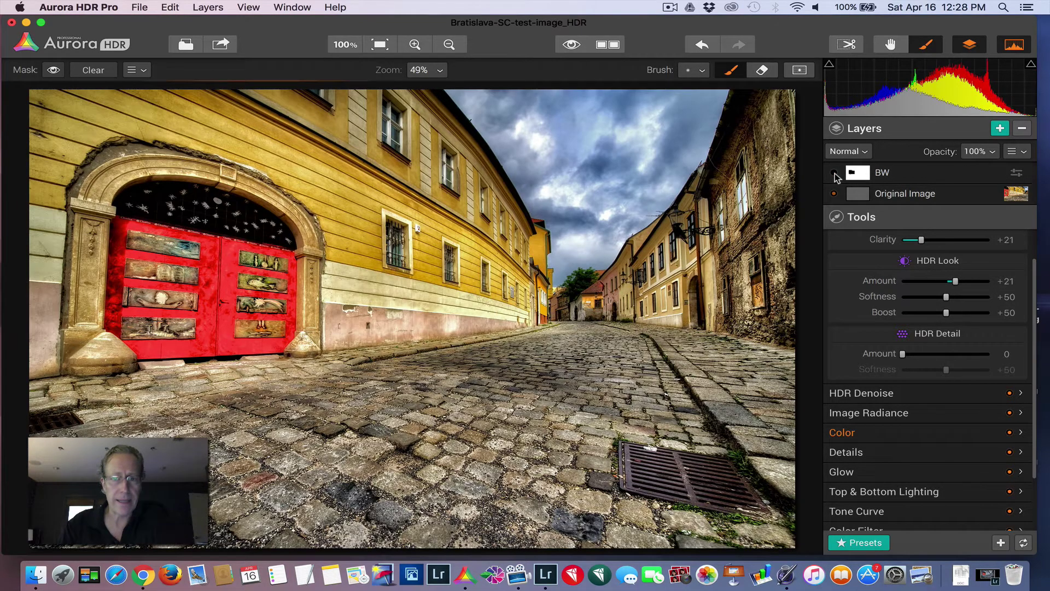
{"action": "left_click", "coordinate": [834, 173]}
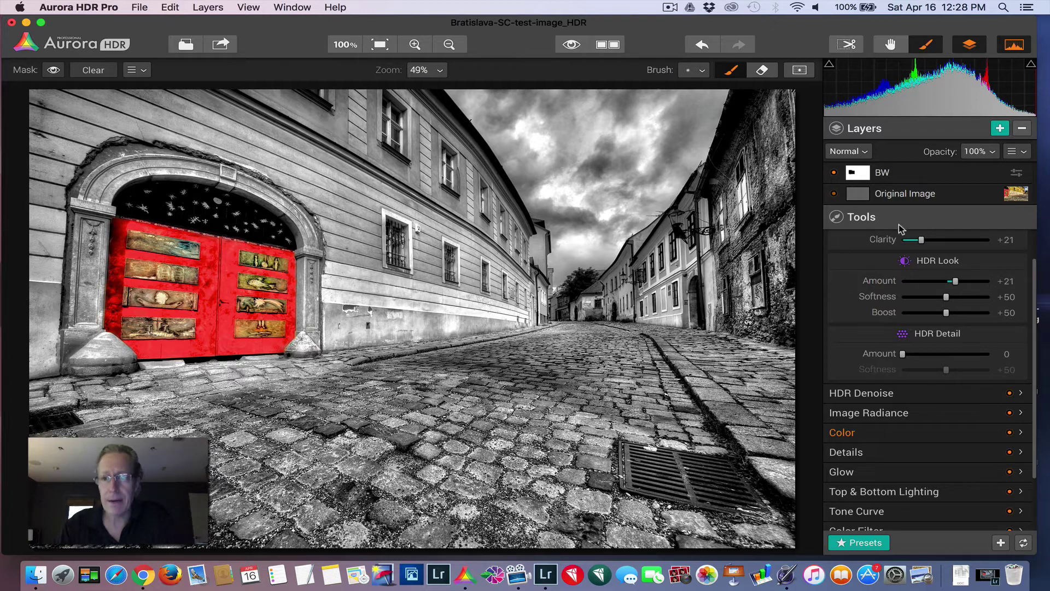
- Add a new layer above BW named 'Color'
{"action": "left_click", "coordinate": [1000, 128]}
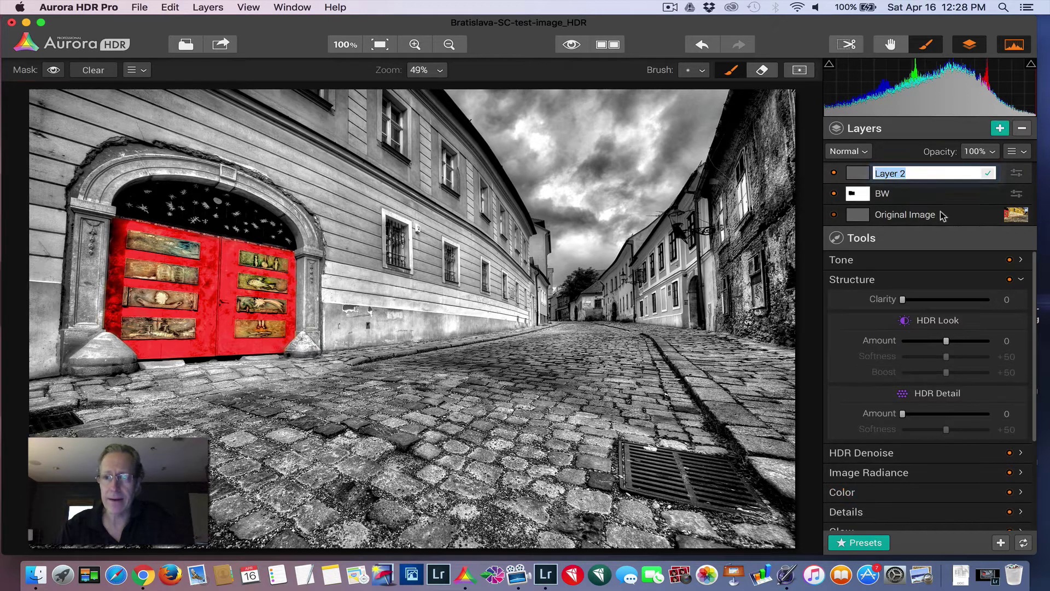
{"action": "type", "text": "Color"}
{"action": "key", "text": "Return"}
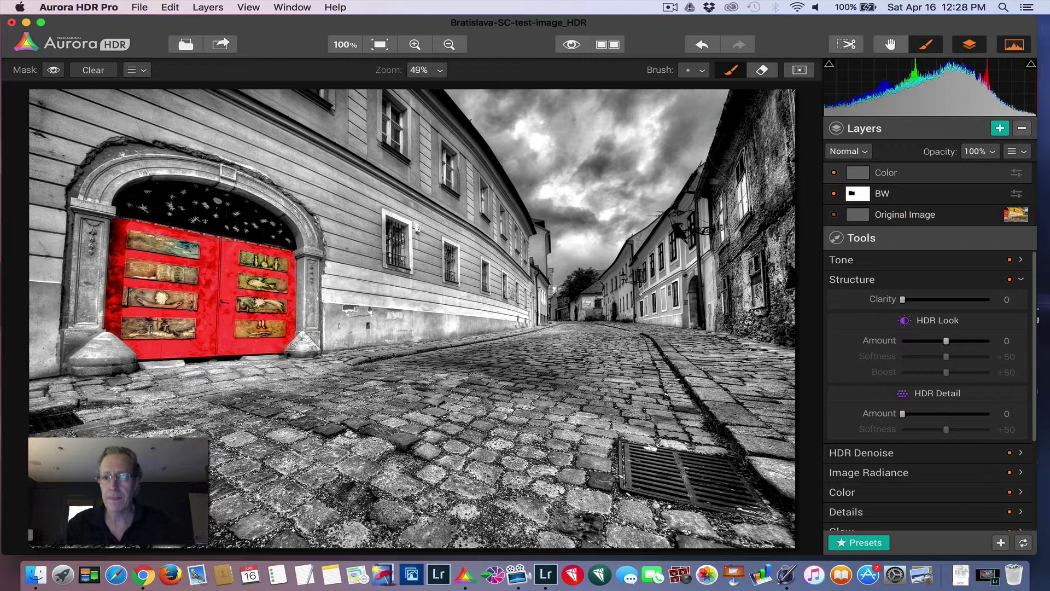
- Copy the BW layer's mask onto the Color layer and invert it to isolate the door
{"action": "left_click", "coordinate": [956, 195]}
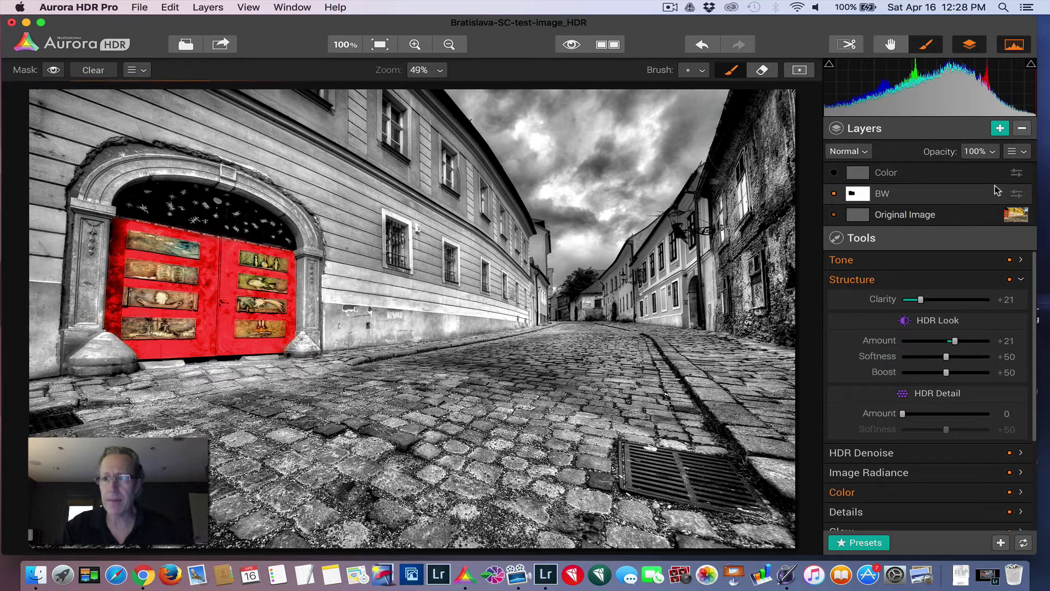
{"action": "left_click", "coordinate": [1016, 153]}
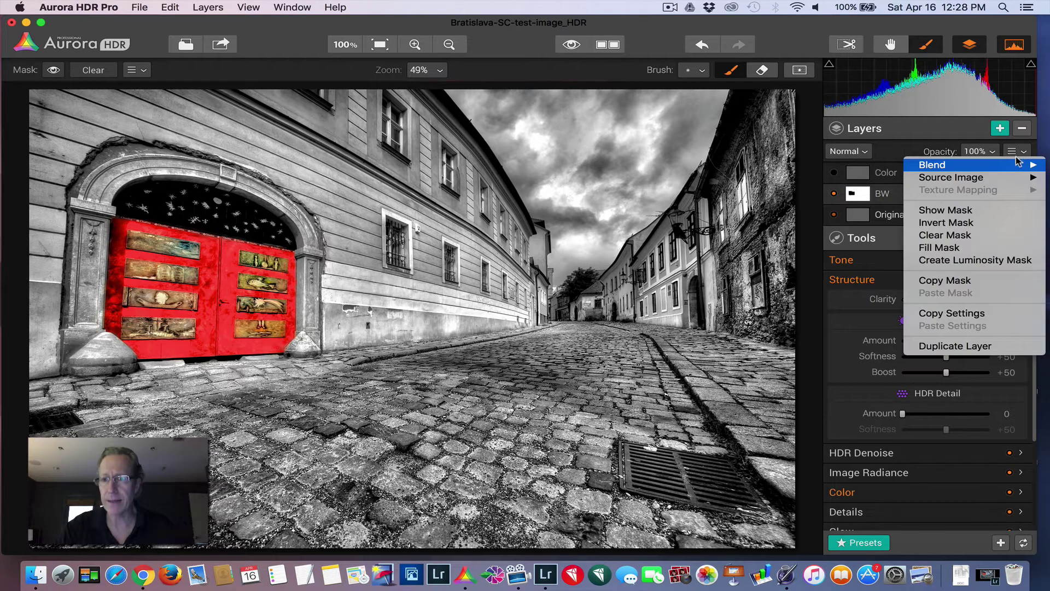
{"action": "left_click", "coordinate": [952, 285]}
{"action": "left_click", "coordinate": [948, 175]}
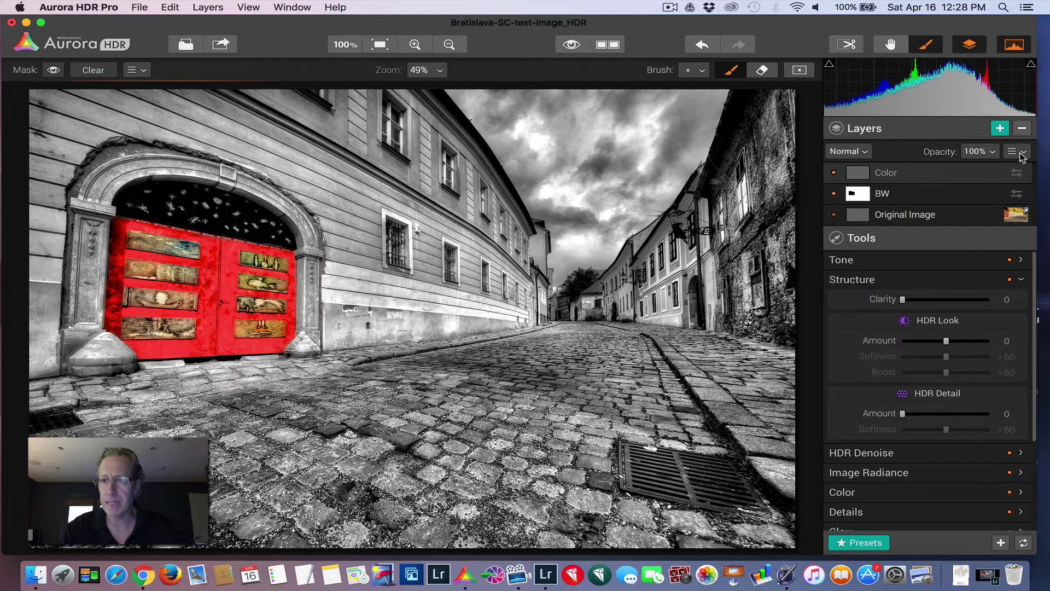
{"action": "left_click", "coordinate": [1017, 153]}
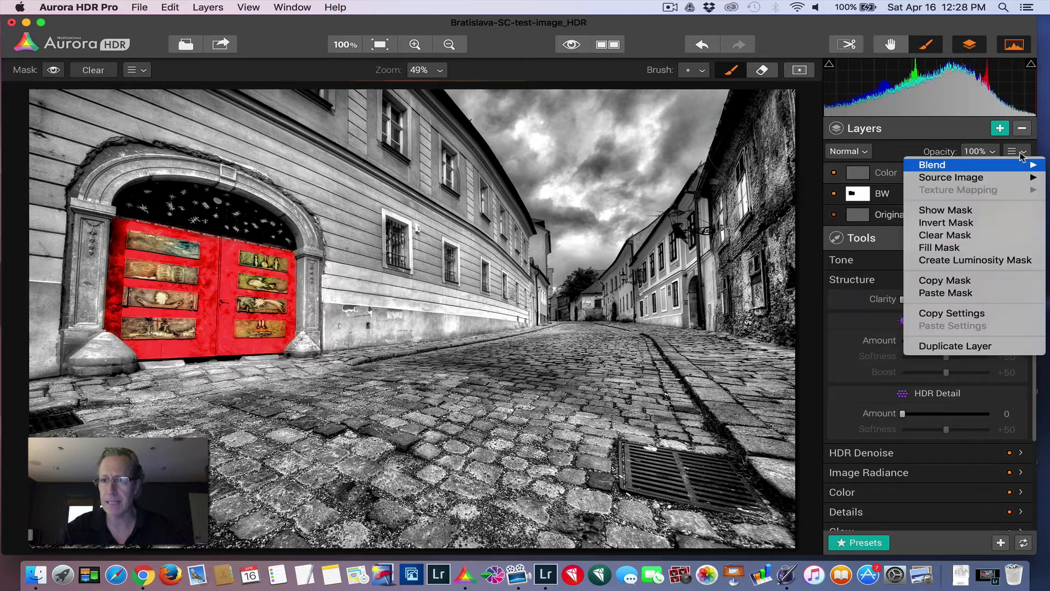
{"action": "left_click", "coordinate": [950, 293]}
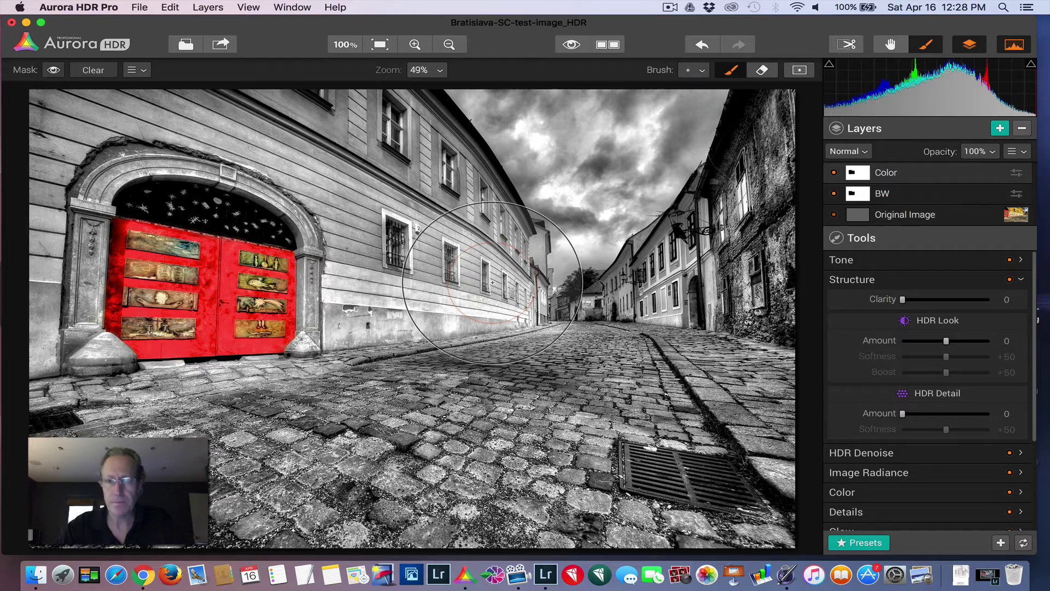
{"action": "left_click", "coordinate": [1016, 151]}
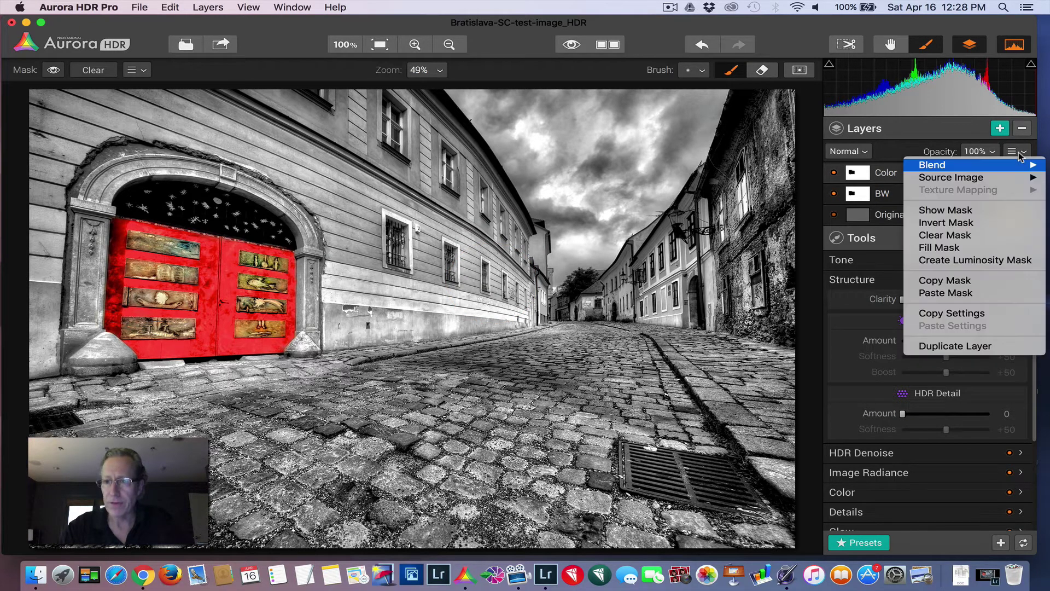
{"action": "left_click", "coordinate": [957, 222]}
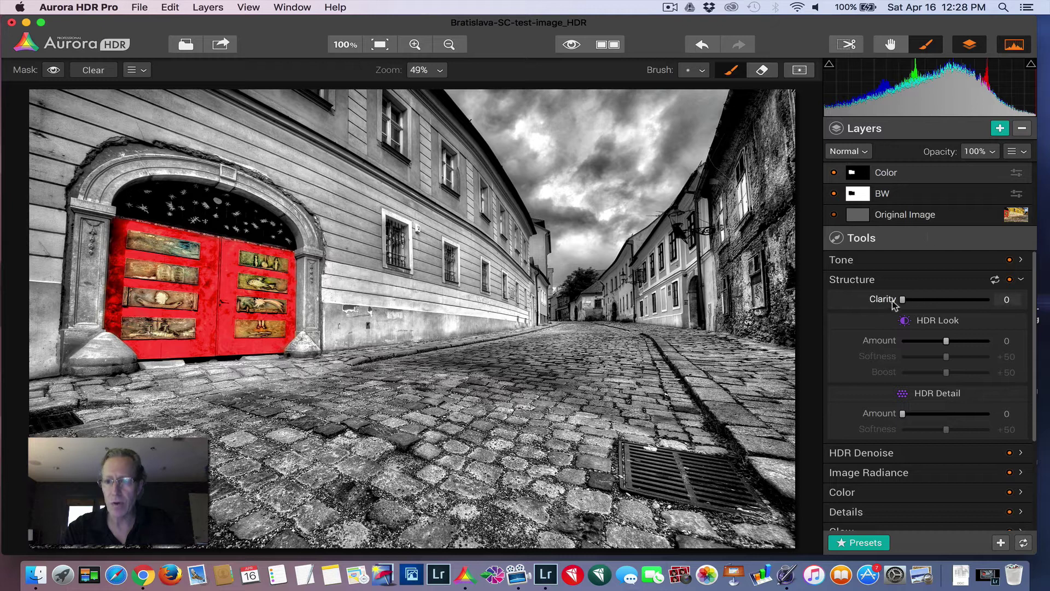
- Give the Color layer Clarity +34, Saturation +14, Vibrance +5 and Temperature +5
{"action": "left_click_drag", "start_coordinate": [903, 300], "coordinate": [933, 299]}
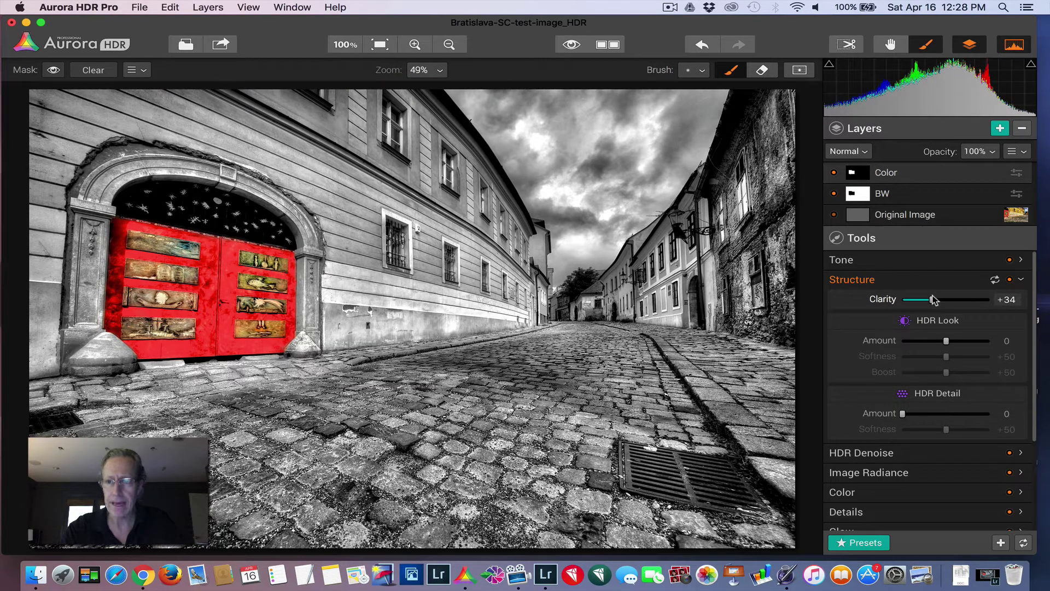
{"action": "scroll", "coordinate": [913, 432], "scroll_direction": "down", "scroll_amount": 3}
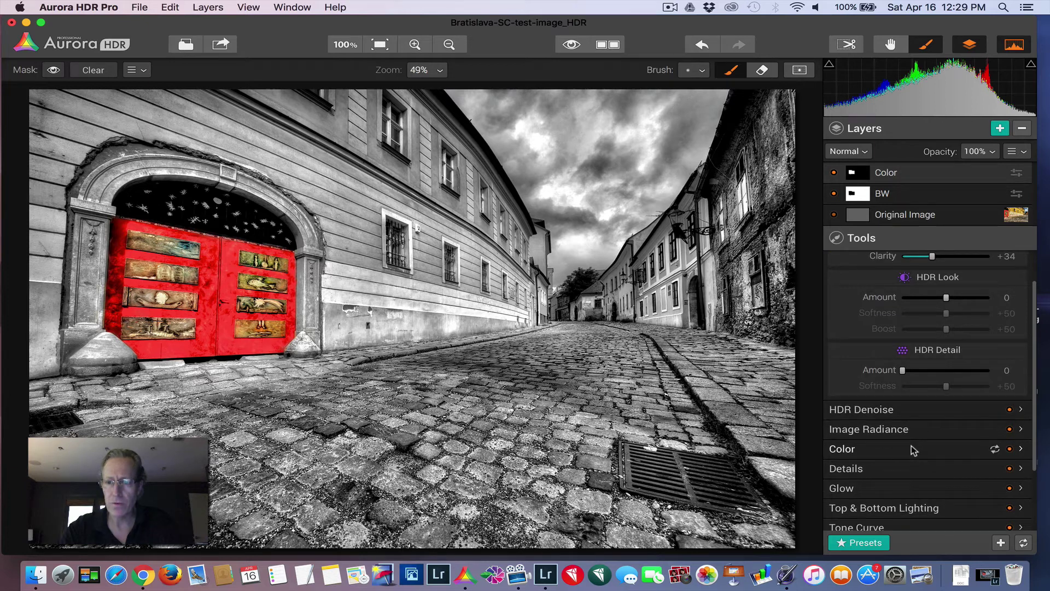
{"action": "left_click", "coordinate": [911, 448]}
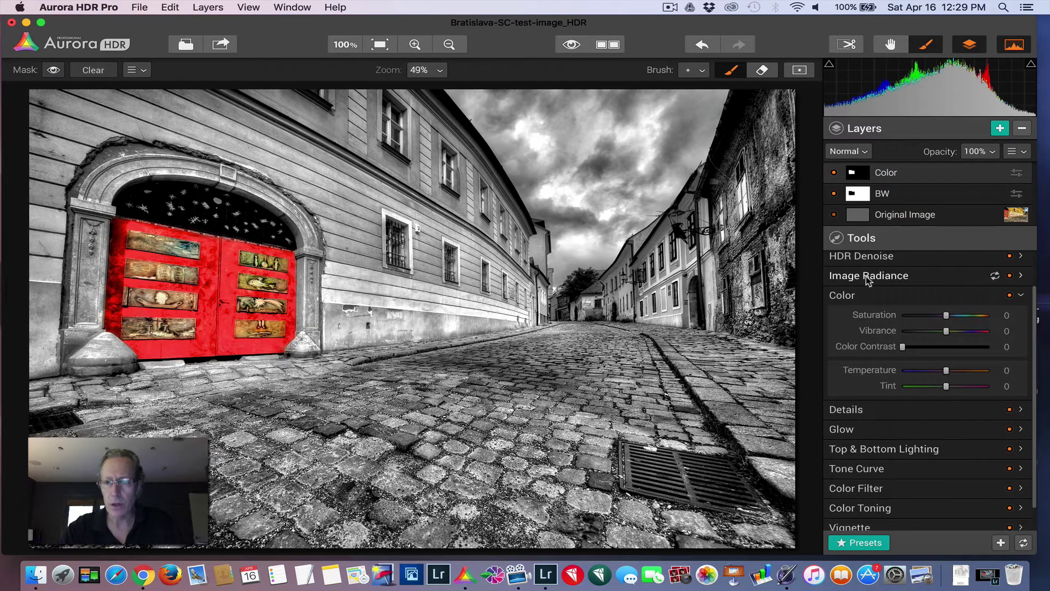
{"action": "left_click_drag", "start_coordinate": [946, 315], "coordinate": [950, 317]}
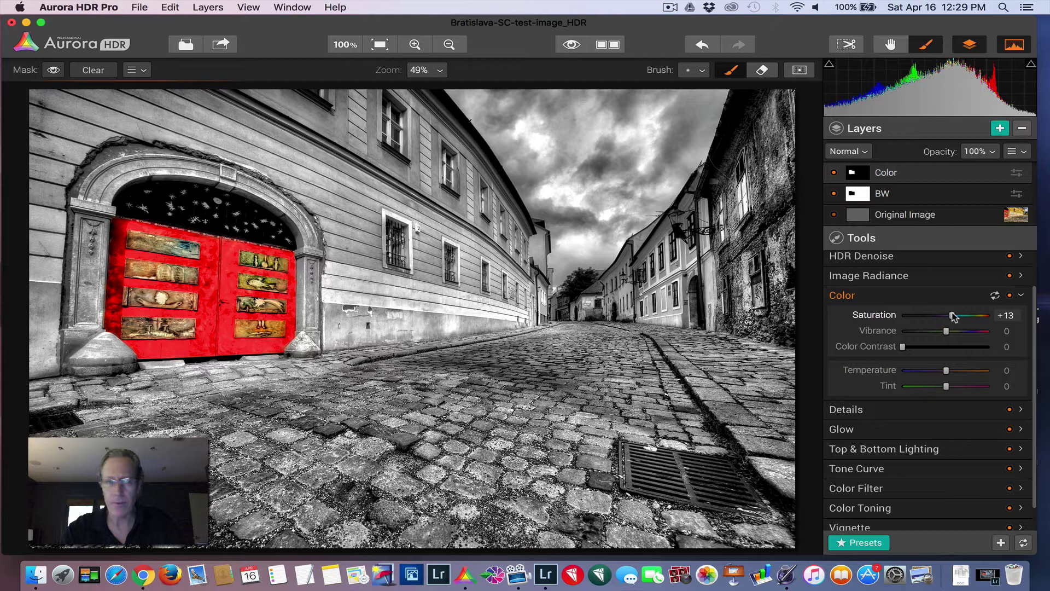
{"action": "left_click_drag", "start_coordinate": [952, 317], "coordinate": [949, 331]}
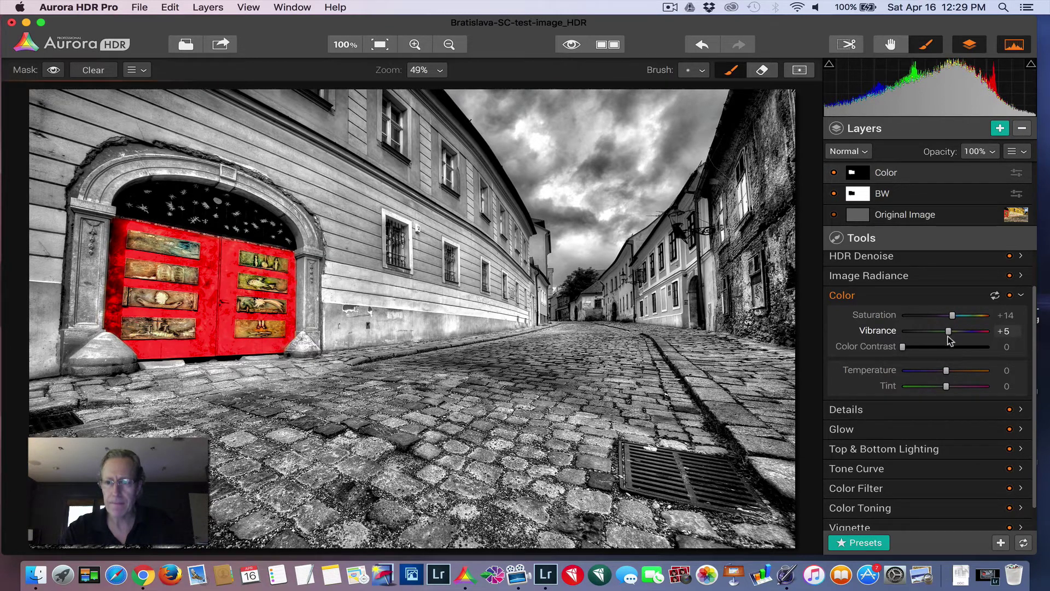
{"action": "left_click_drag", "start_coordinate": [945, 370], "coordinate": [949, 371]}
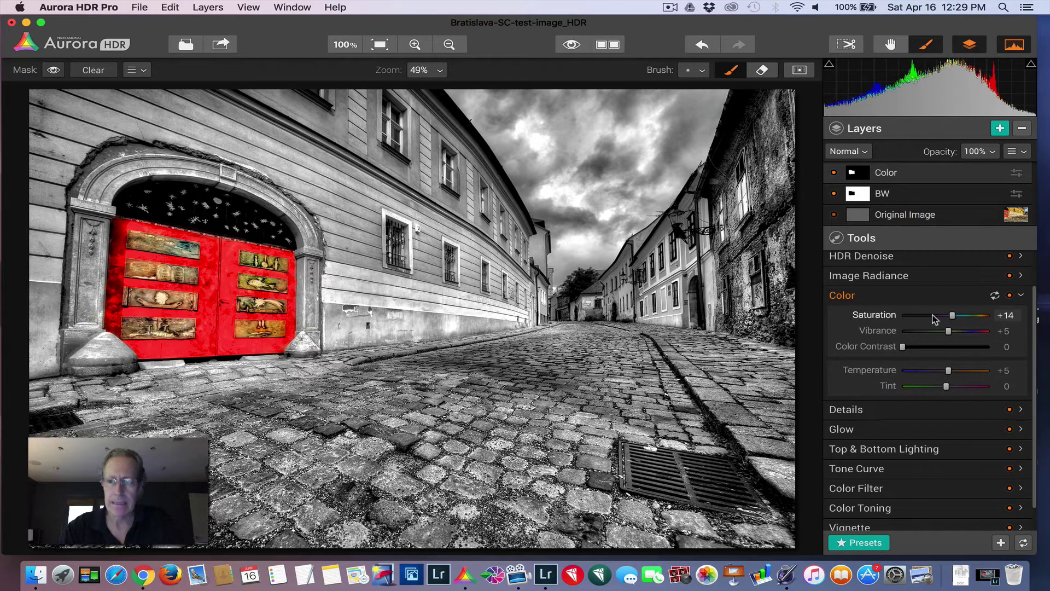
{"action": "left_click", "coordinate": [918, 295]}
- Raise the Color layer's Tone Contrast to +17 and compare with the layer hidden
{"action": "left_click", "coordinate": [910, 260]}
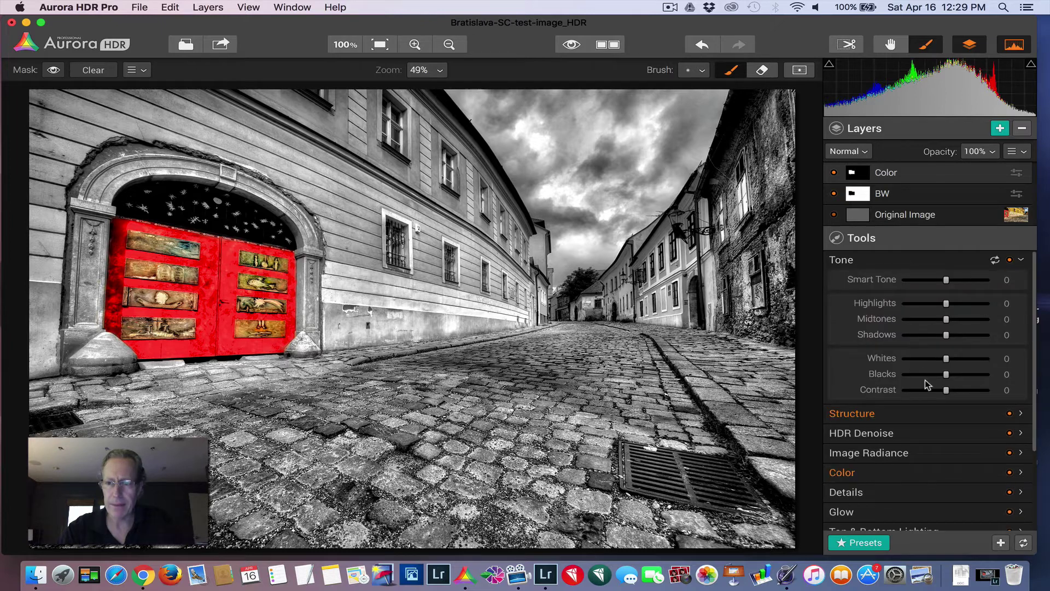
{"action": "left_click_drag", "start_coordinate": [946, 389], "coordinate": [954, 389]}
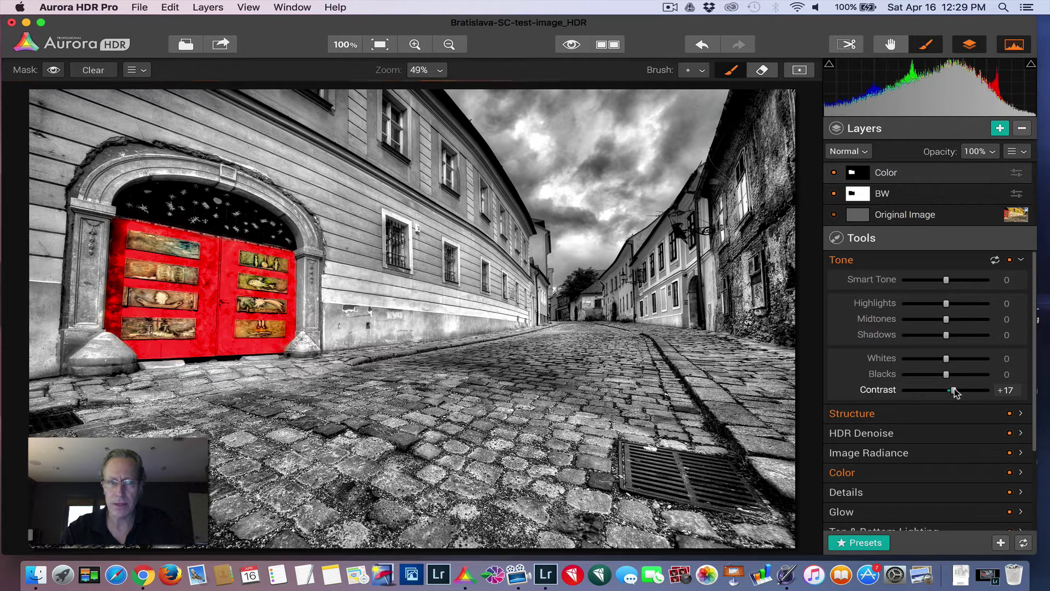
{"action": "left_click", "coordinate": [834, 172]}
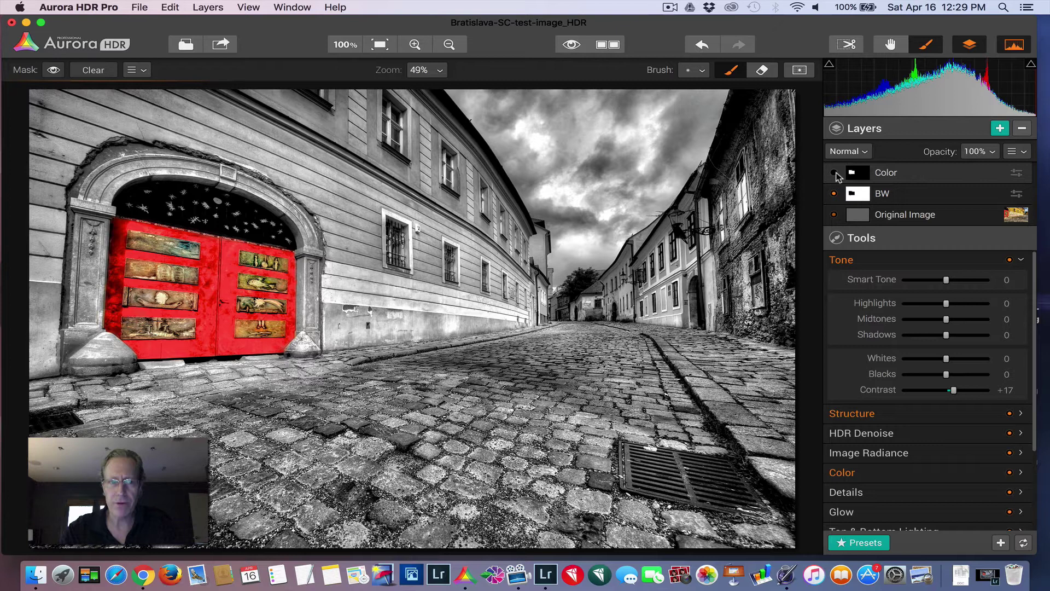
{"action": "left_click", "coordinate": [834, 172]}
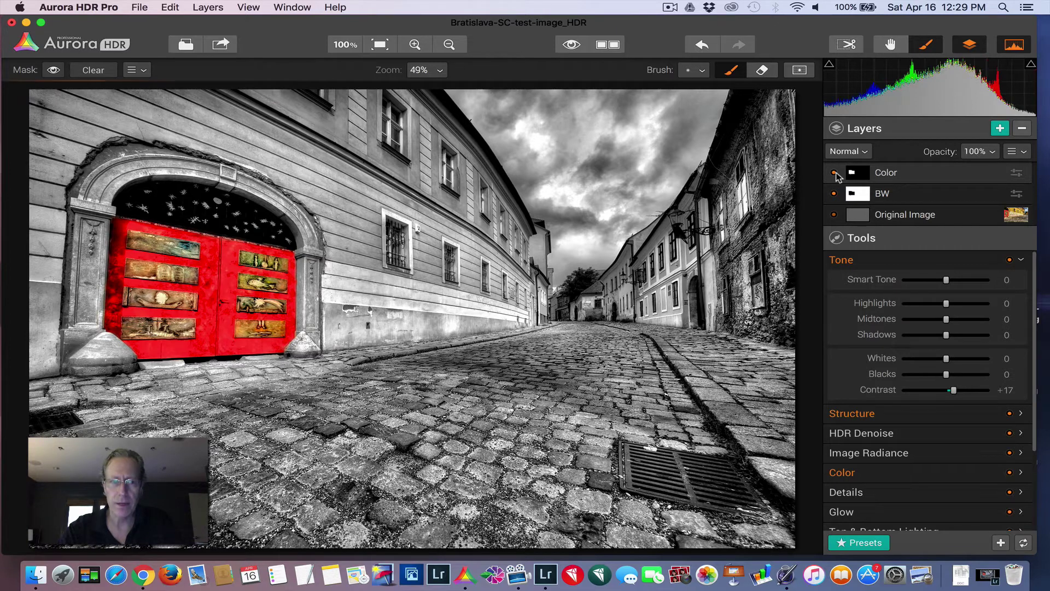
{"action": "left_click", "coordinate": [908, 262]}
{"action": "left_click", "coordinate": [887, 261]}
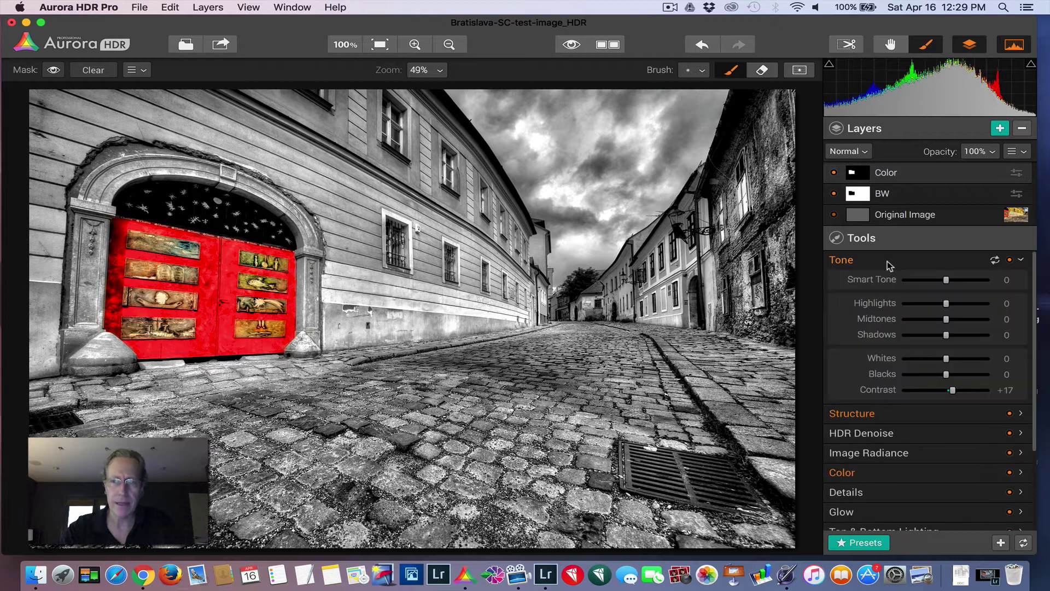
{"action": "left_click", "coordinate": [887, 260]}
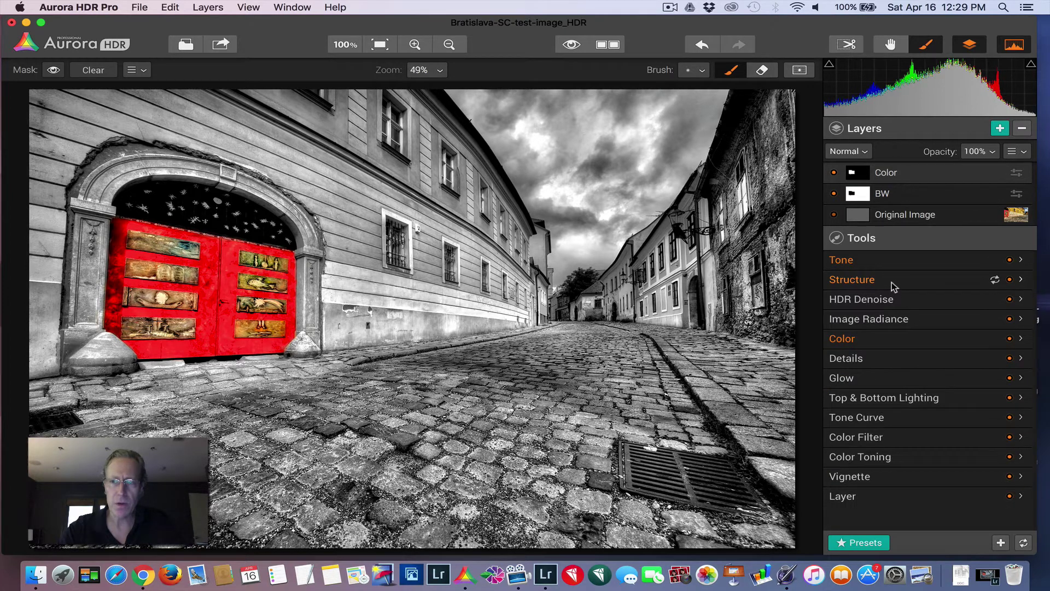
- Set the Color layer's HDR Look Amount to +38, then hide the layer for a before view
{"action": "left_click", "coordinate": [893, 282]}
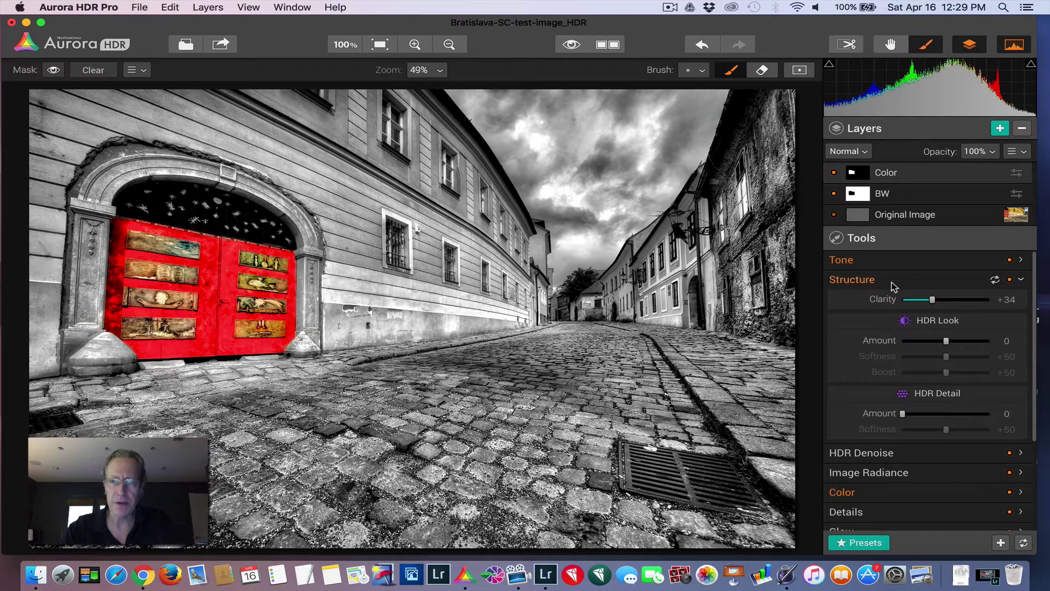
{"action": "left_click_drag", "start_coordinate": [948, 342], "coordinate": [963, 342]}
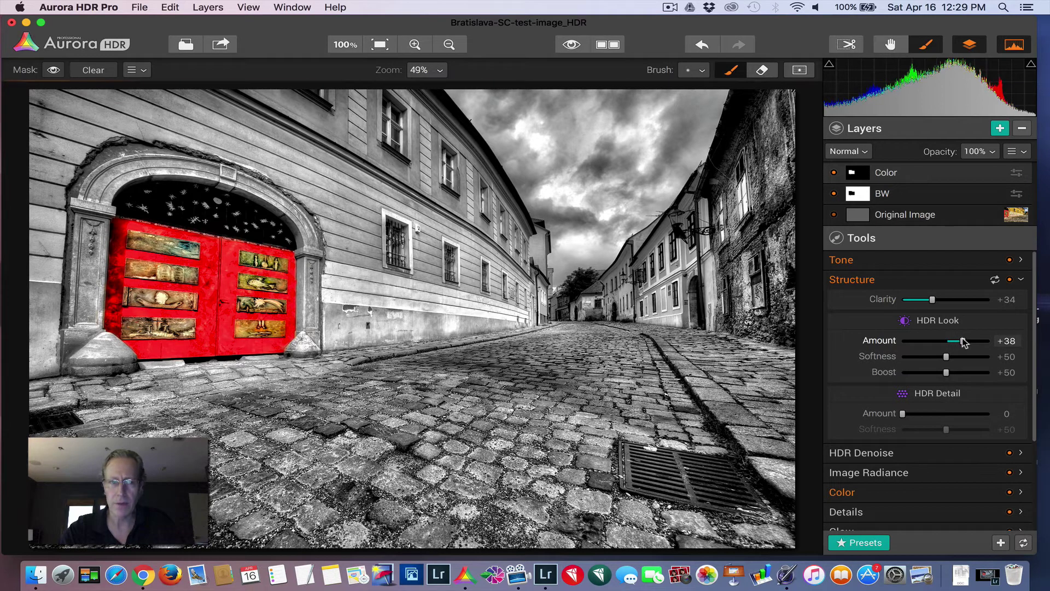
{"action": "left_click", "coordinate": [935, 280]}
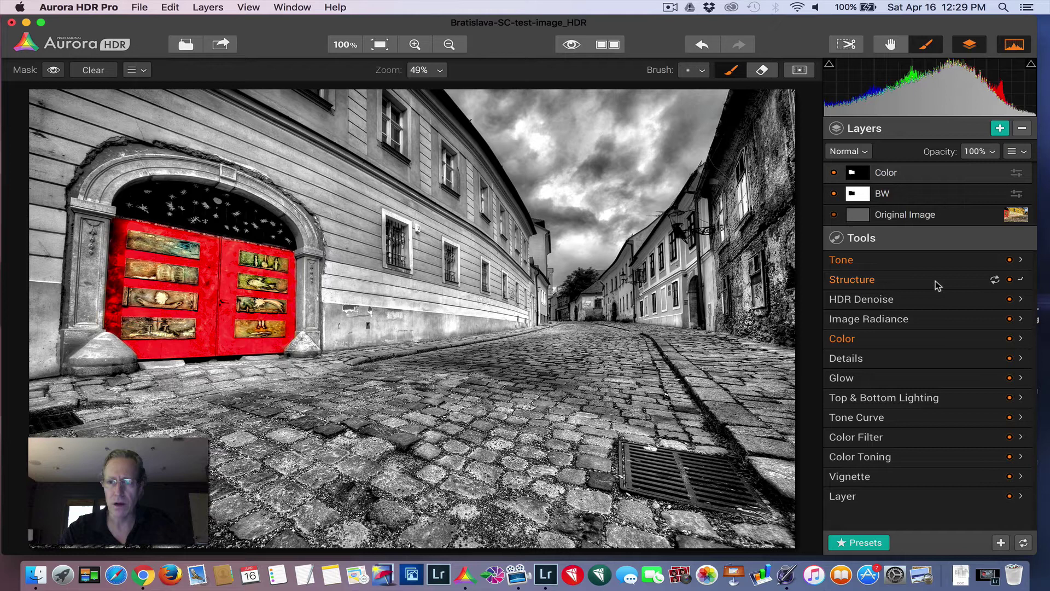
{"action": "left_click", "coordinate": [907, 340]}
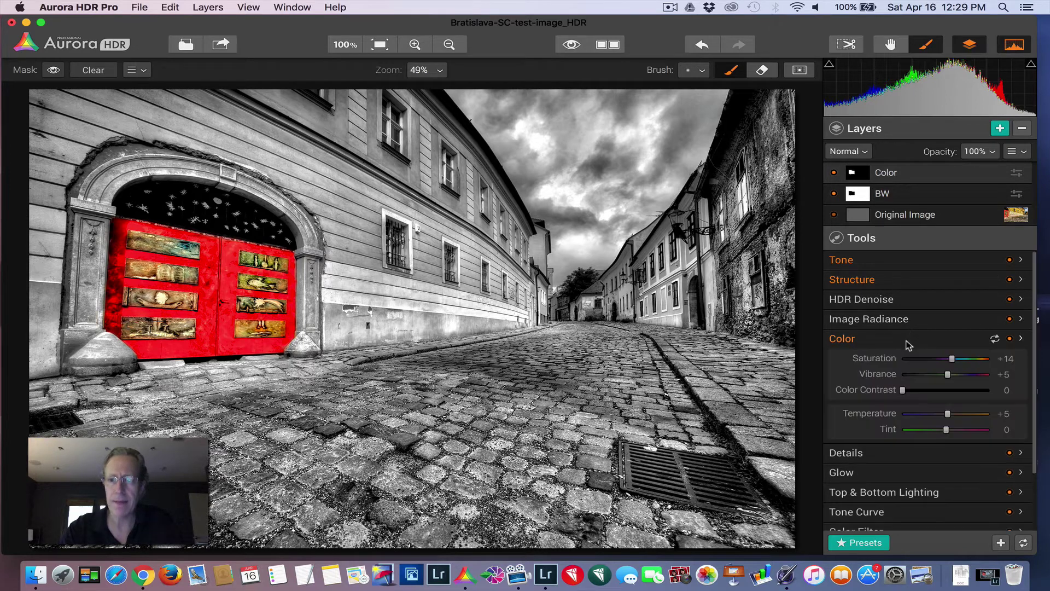
{"action": "left_click", "coordinate": [908, 342]}
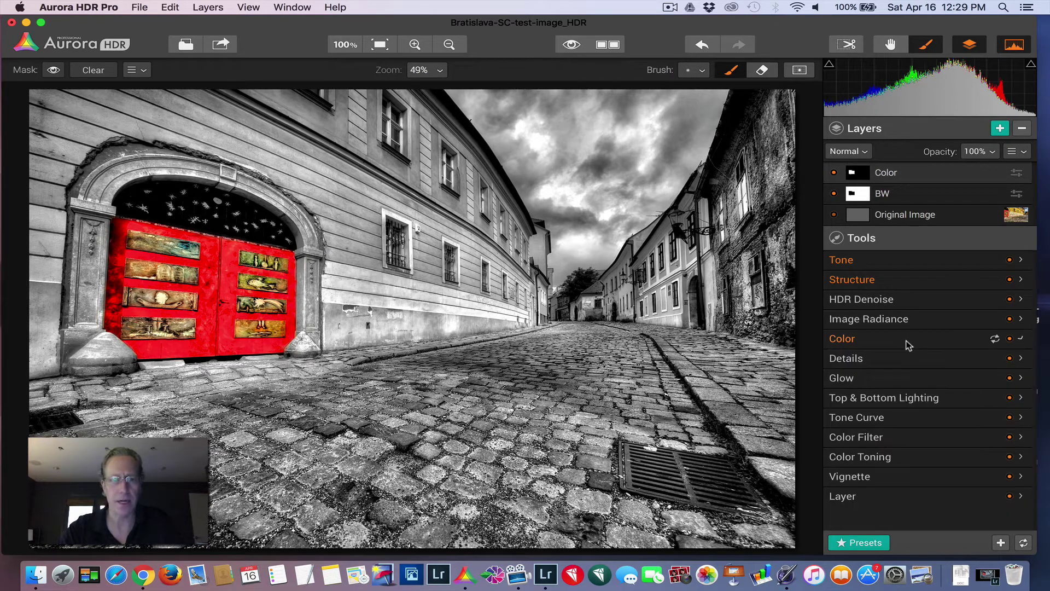
{"action": "left_click", "coordinate": [834, 174]}
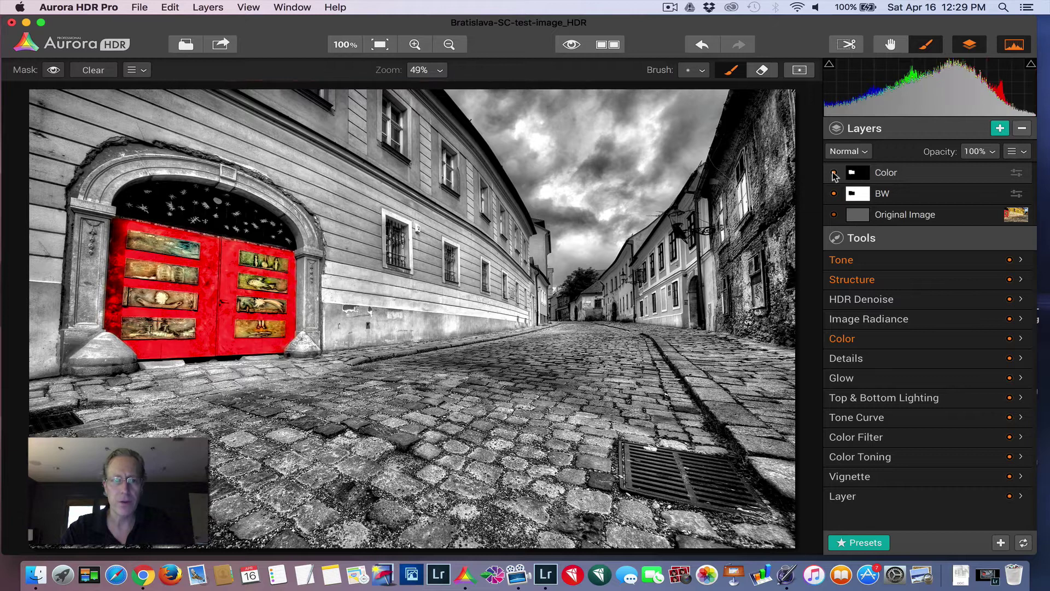
{"action": "left_click", "coordinate": [834, 174]}
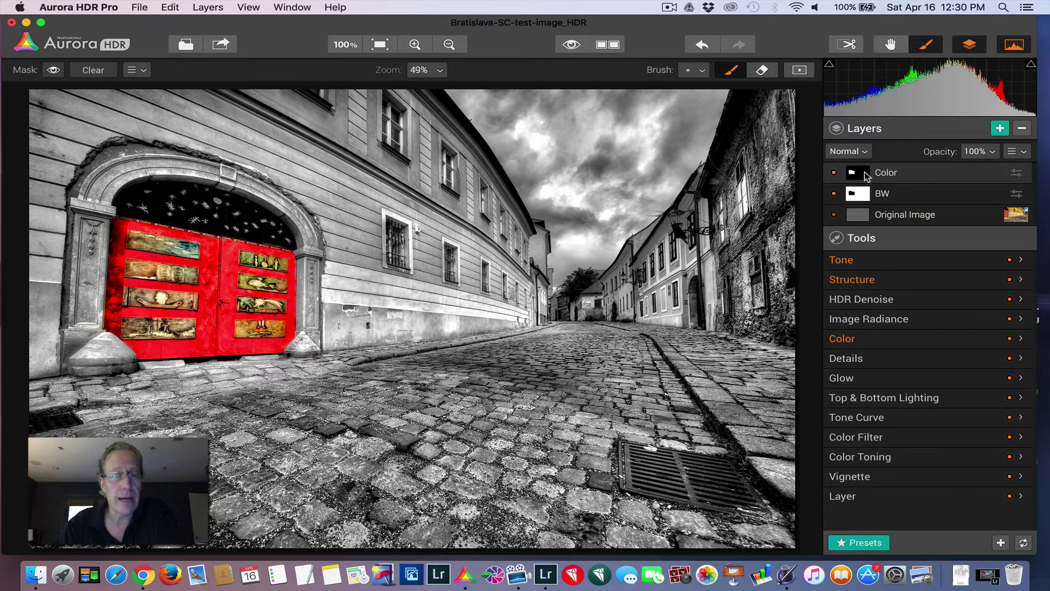
{"action": "left_click", "coordinate": [572, 44]}
{"action": "left_click", "coordinate": [572, 44]}
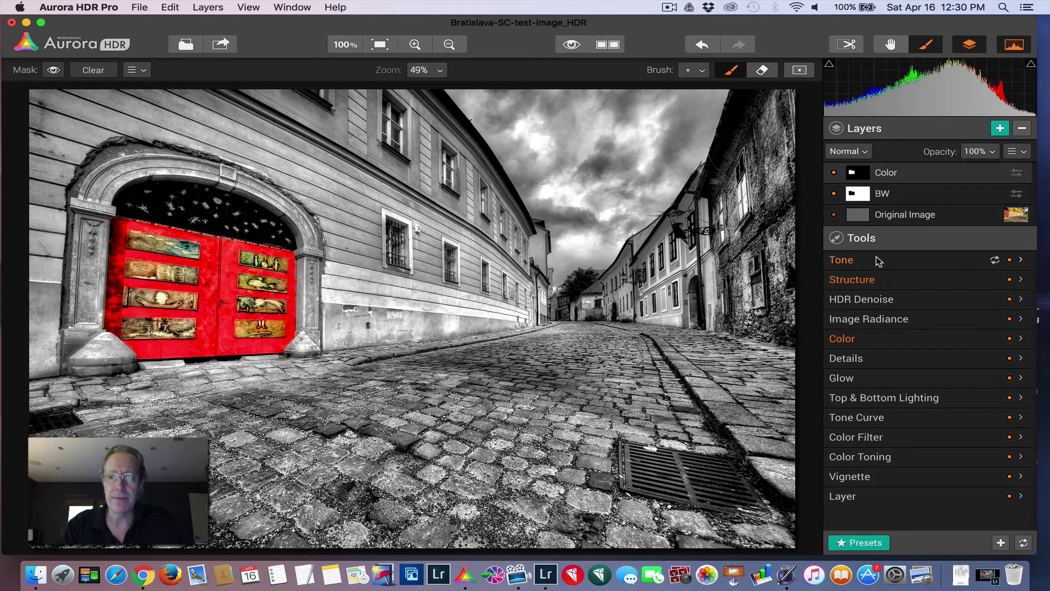
- Add a new top layer named 'Tone variations'
{"action": "left_click", "coordinate": [999, 129]}
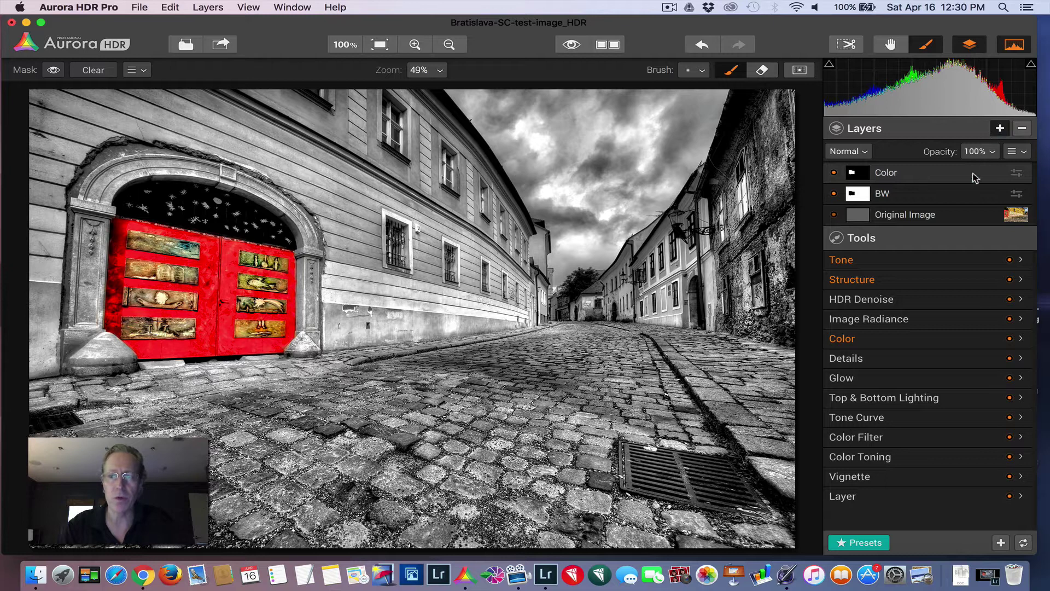
{"action": "type", "text": "Tone "}
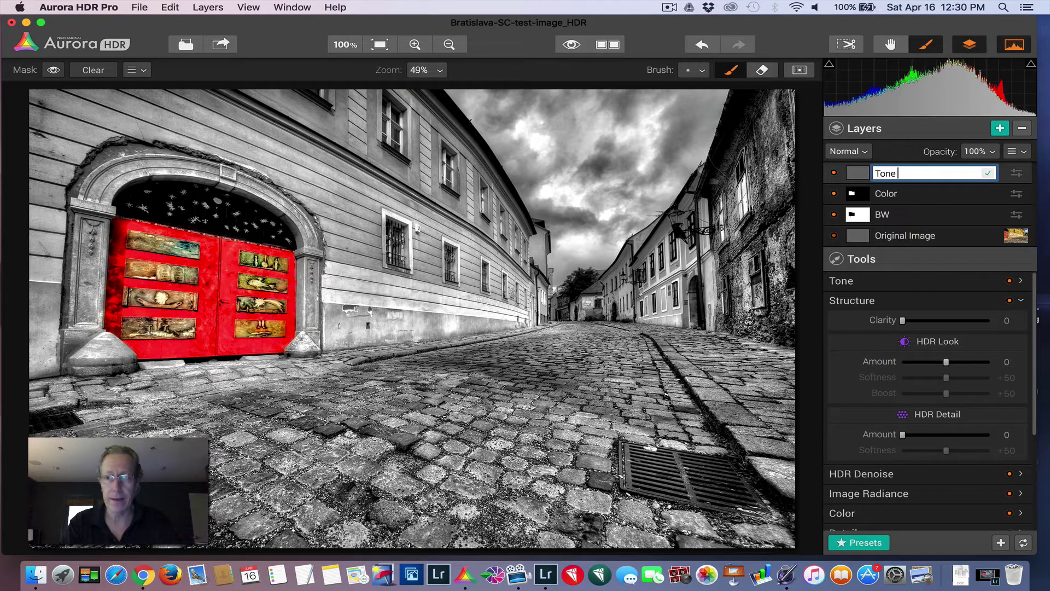
{"action": "type", "text": "variations"}
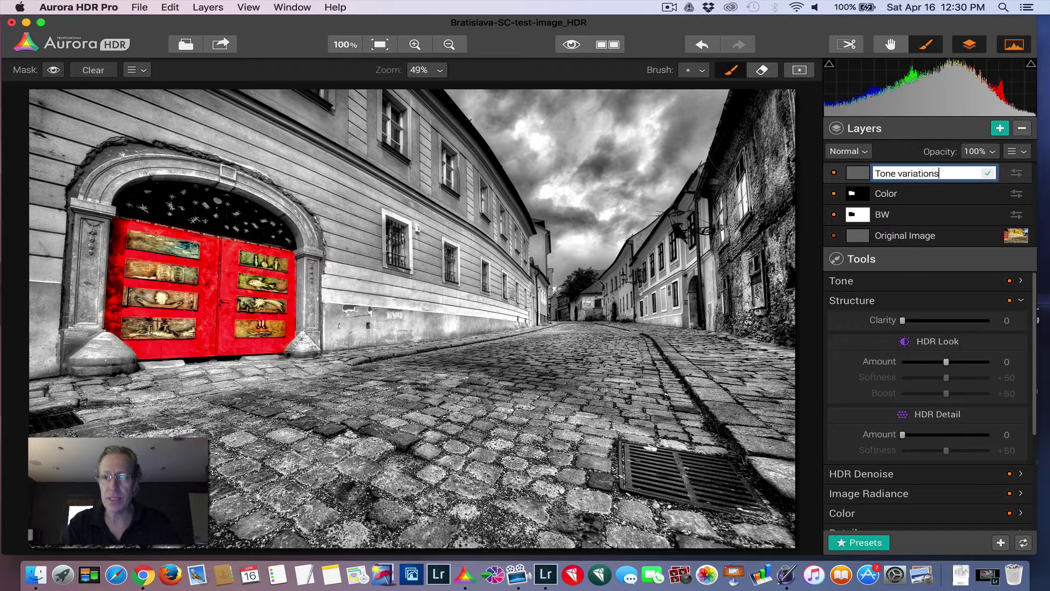
{"action": "key", "text": "Return"}
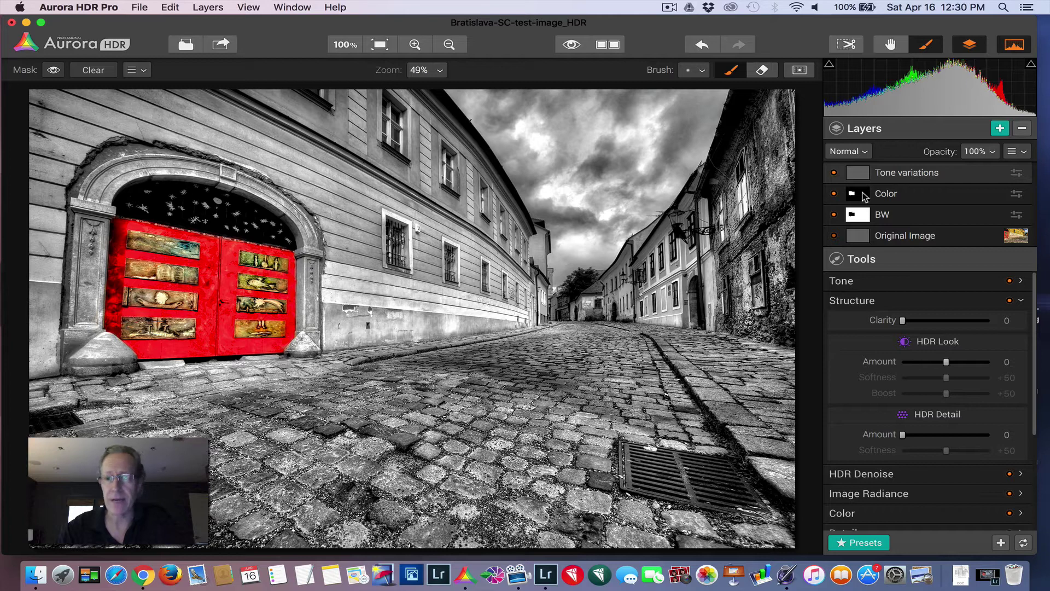
- Copy the Color layer's door mask onto Tone variations and invert it to exclude the door
{"action": "left_click", "coordinate": [905, 192]}
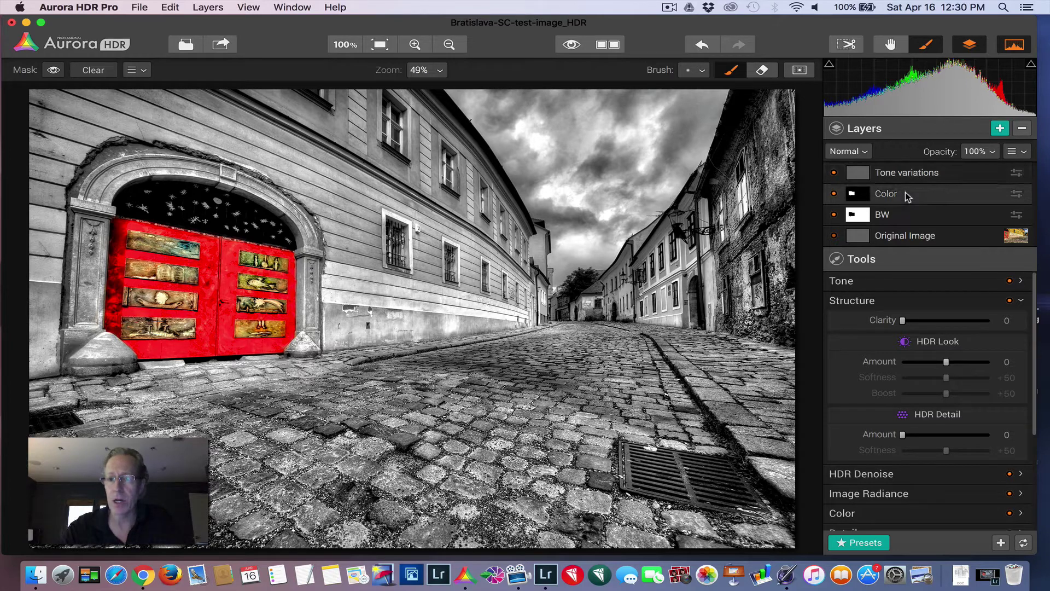
{"action": "left_click", "coordinate": [1013, 152]}
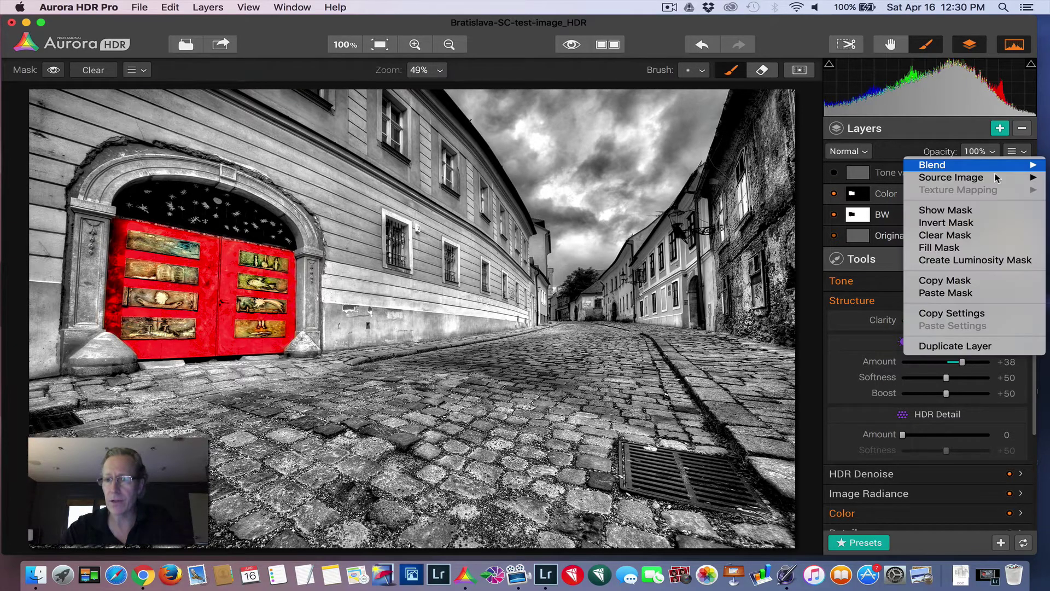
{"action": "left_click", "coordinate": [950, 281]}
{"action": "left_click", "coordinate": [936, 167]}
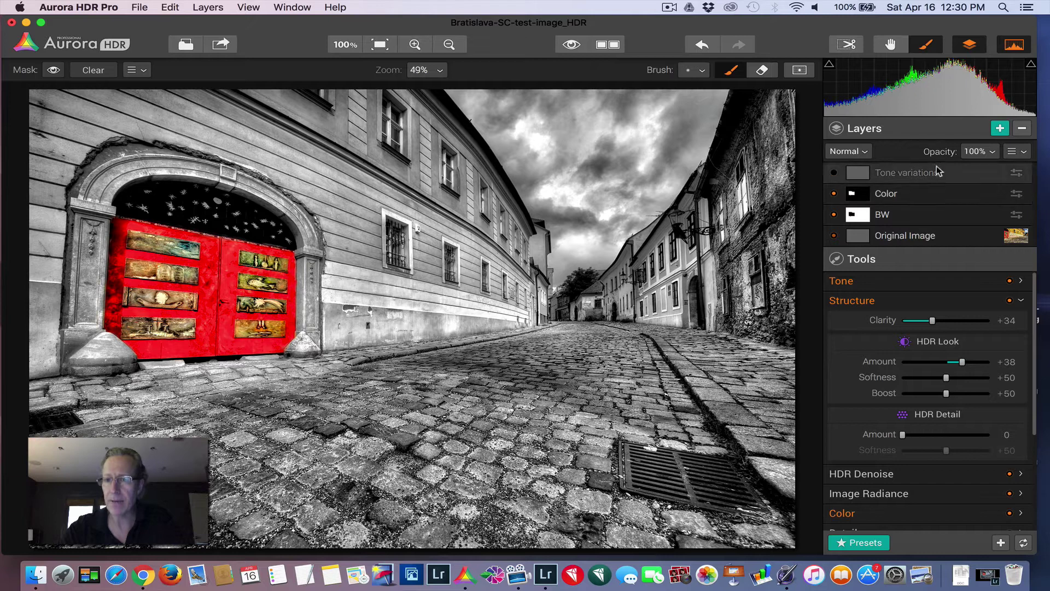
{"action": "left_click", "coordinate": [1016, 151]}
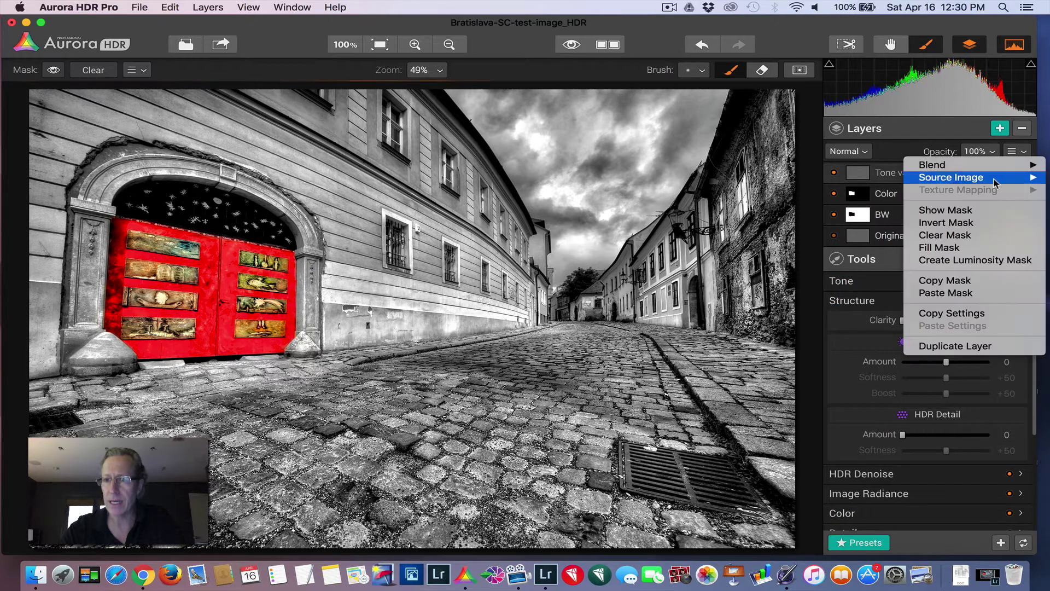
{"action": "left_click", "coordinate": [955, 293]}
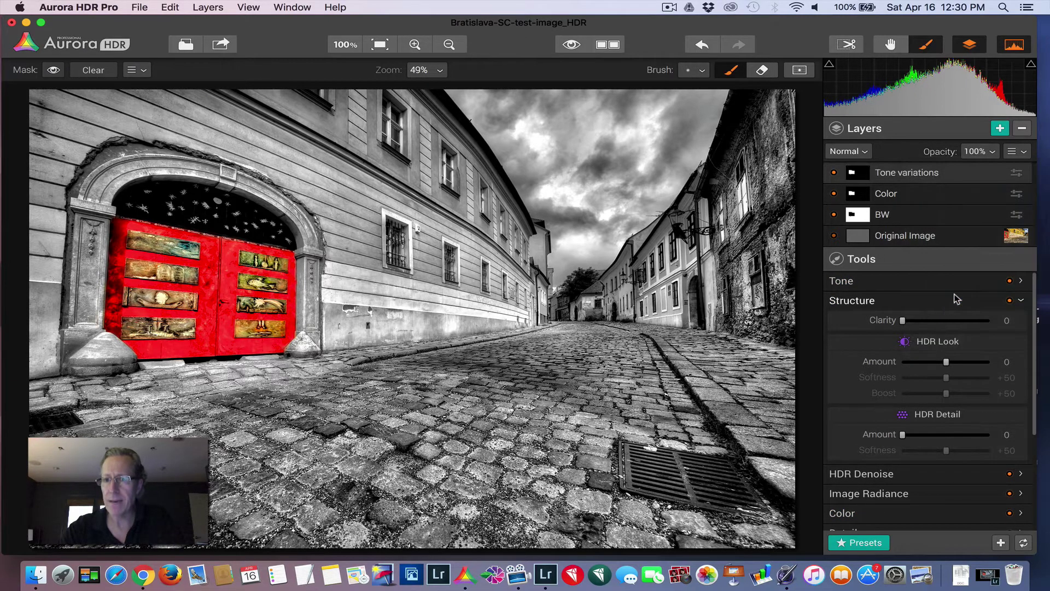
{"action": "left_click", "coordinate": [1017, 153]}
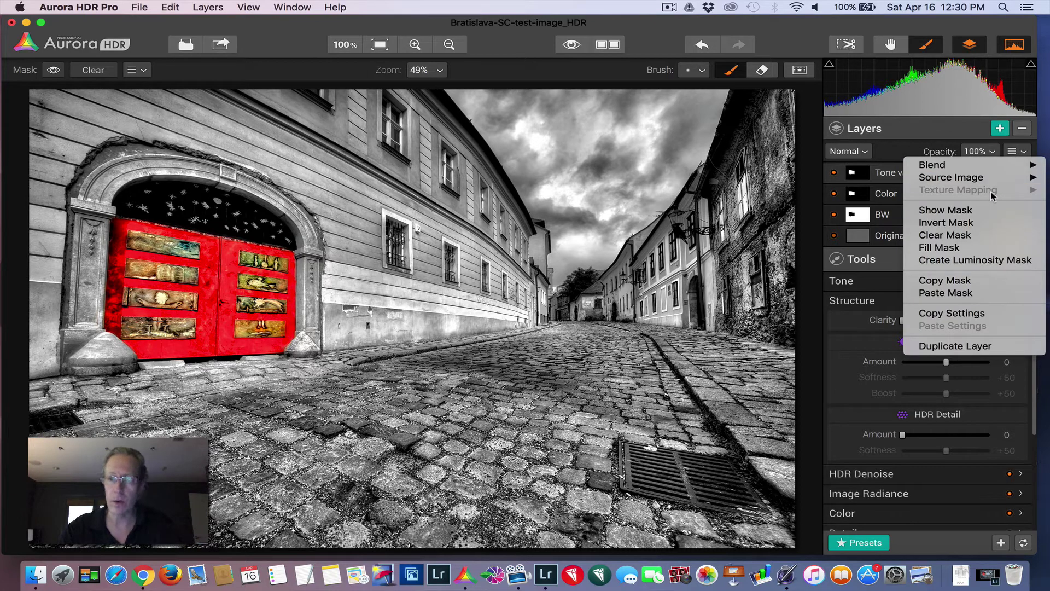
{"action": "left_click", "coordinate": [968, 223]}
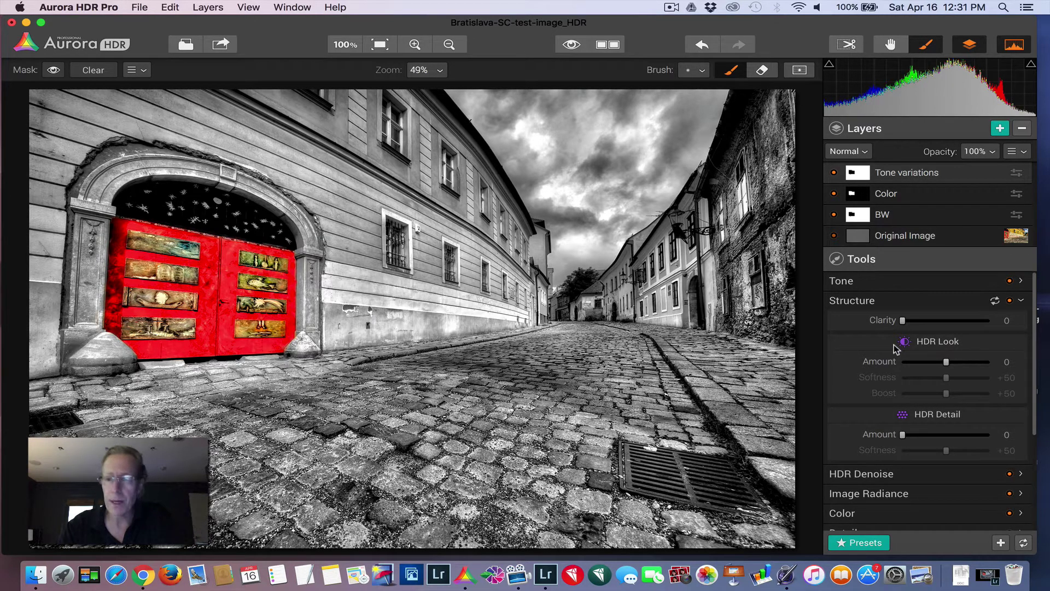
- Set the Tone variations layer's Temperature to -7 and Tint to +4
{"action": "scroll", "coordinate": [898, 298], "scroll_direction": "down", "scroll_amount": 1}
{"action": "left_click", "coordinate": [895, 297]}
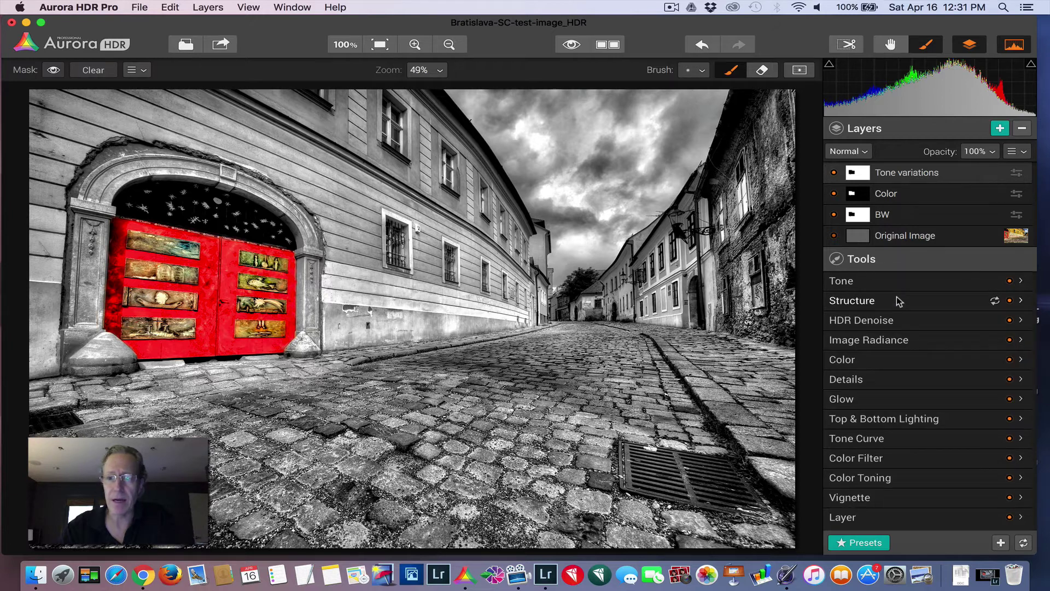
{"action": "left_click", "coordinate": [886, 364]}
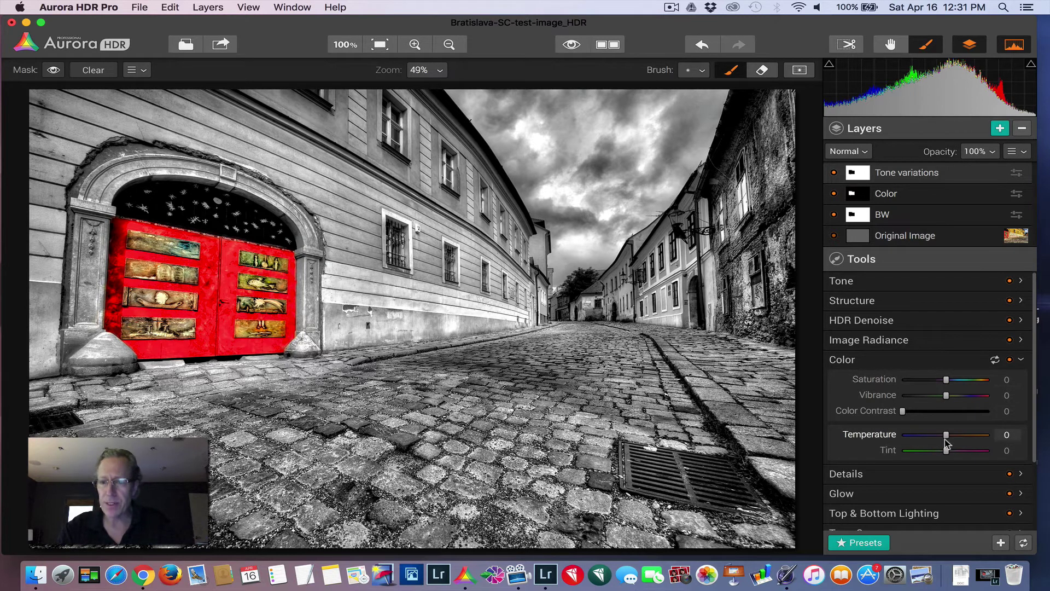
{"action": "left_click_drag", "start_coordinate": [946, 435], "coordinate": [942, 435]}
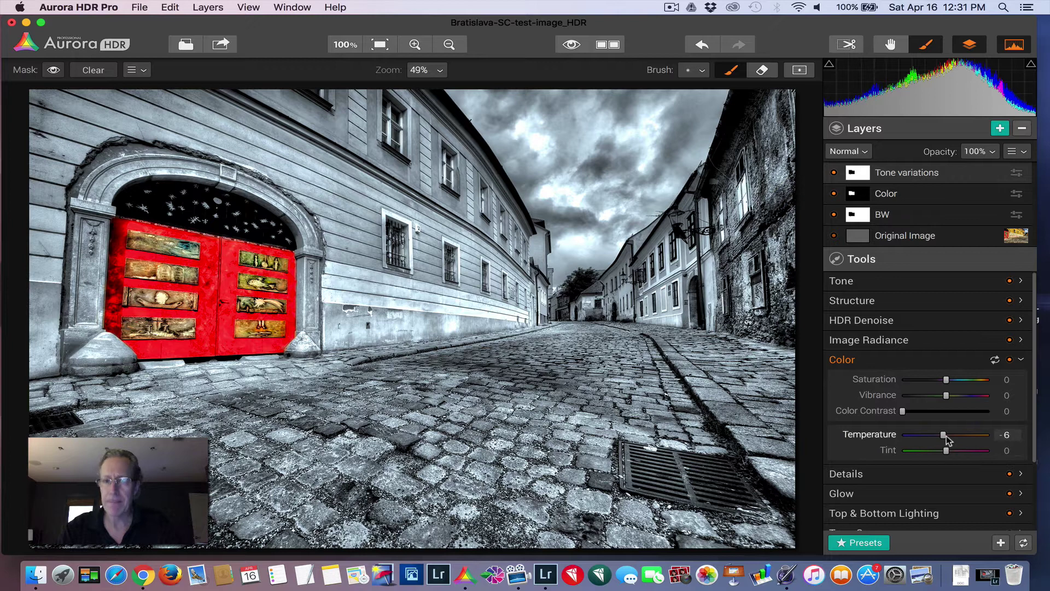
{"action": "left_click_drag", "start_coordinate": [944, 434], "coordinate": [942, 434]}
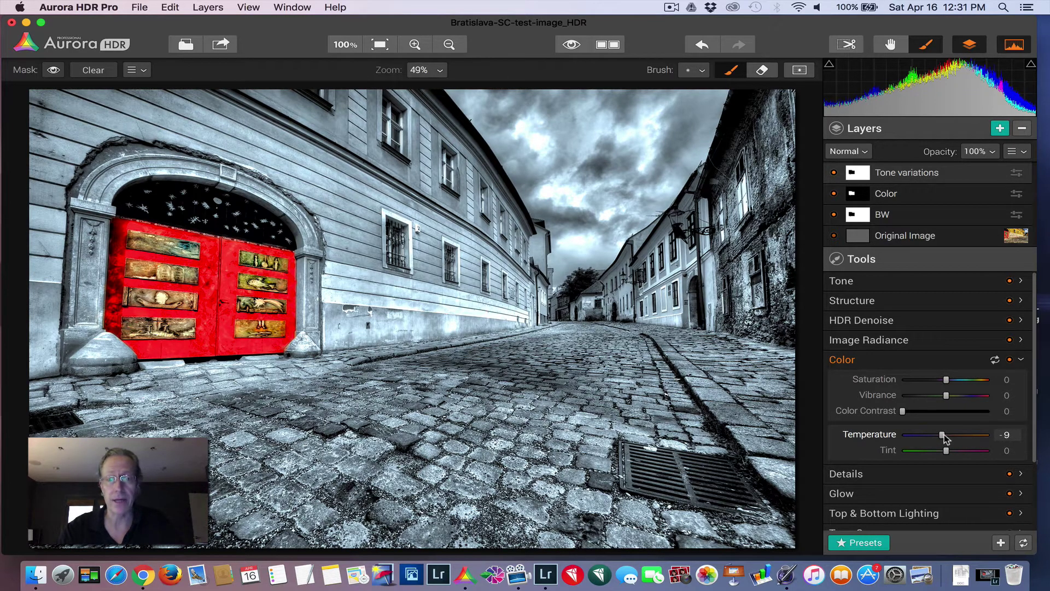
{"action": "left_click_drag", "start_coordinate": [944, 435], "coordinate": [977, 437]}
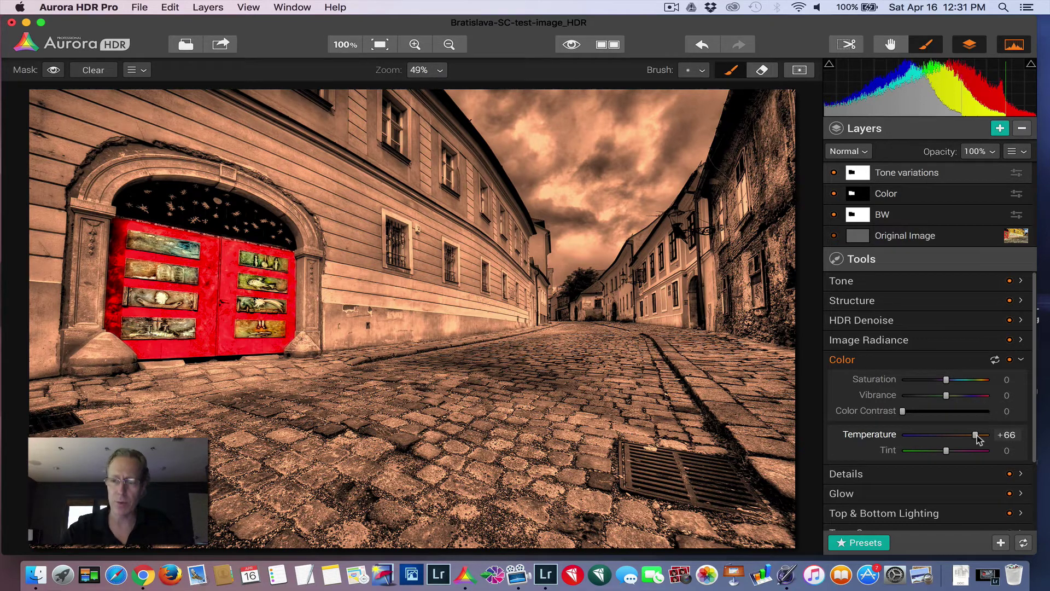
{"action": "left_click_drag", "start_coordinate": [977, 436], "coordinate": [943, 436]}
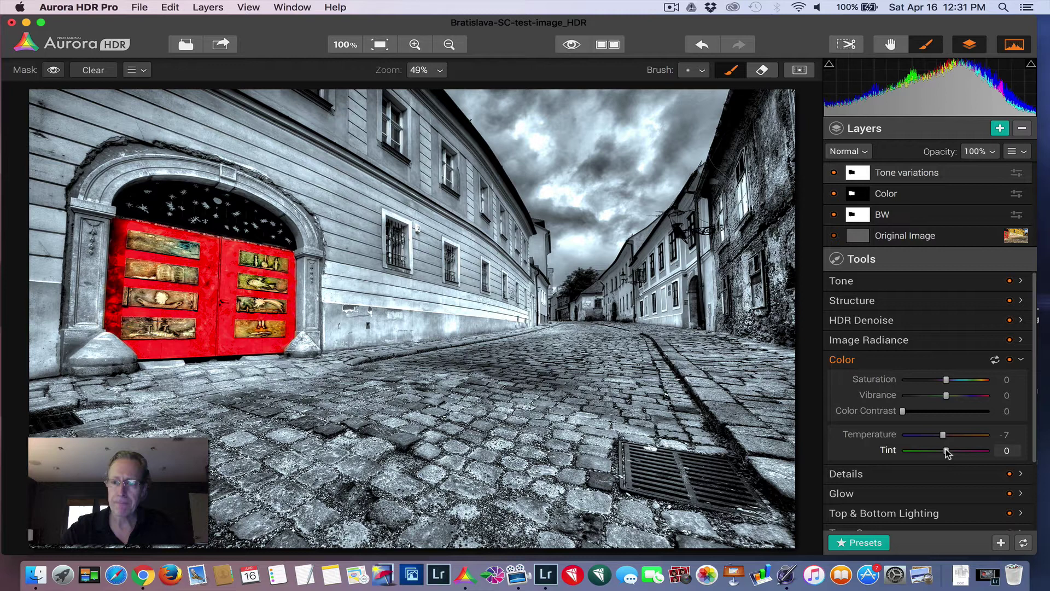
{"action": "left_click_drag", "start_coordinate": [946, 451], "coordinate": [949, 453]}
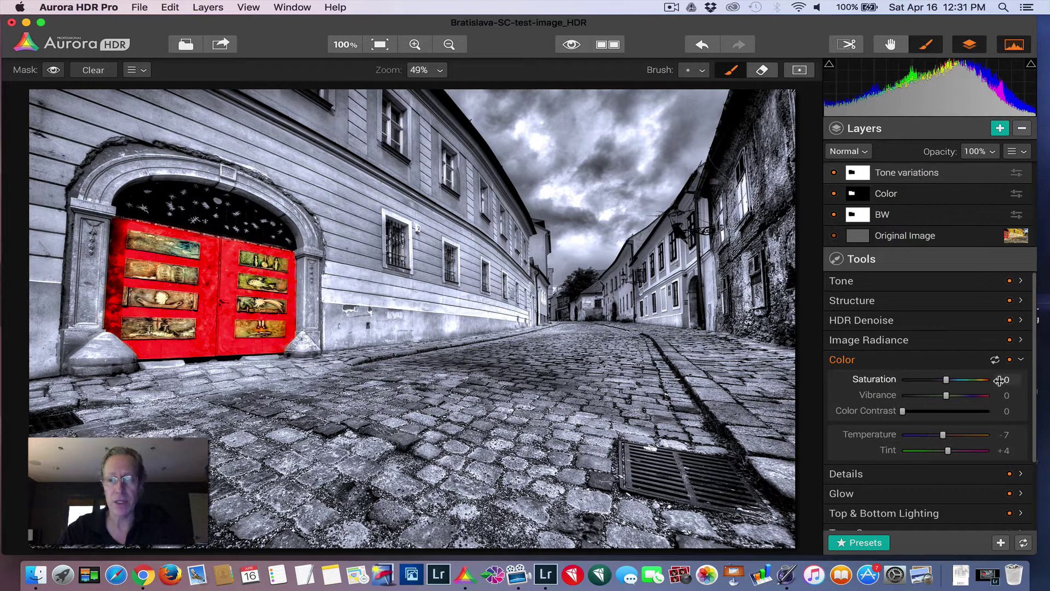
- Compare the image with the Color adjustments, then the Tone variations layer, switched off and back on
{"action": "left_click", "coordinate": [1010, 360]}
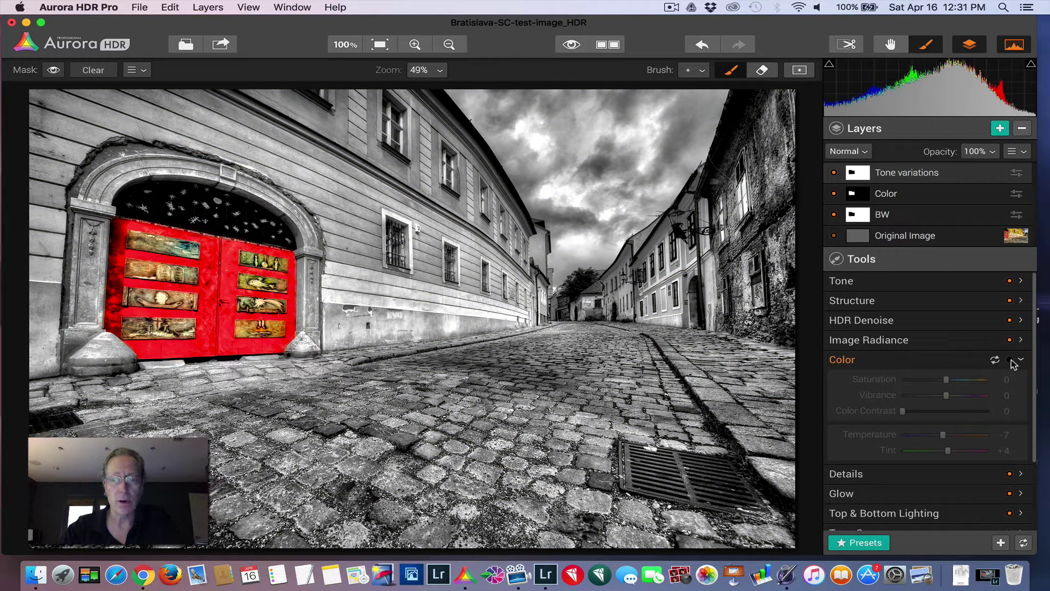
{"action": "left_click", "coordinate": [1010, 360]}
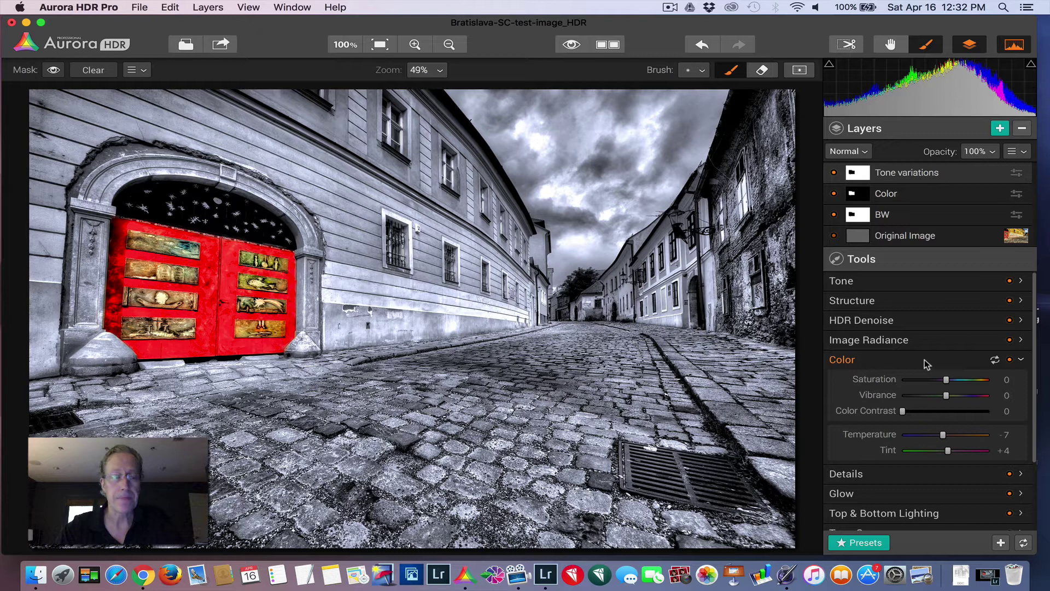
{"action": "left_click", "coordinate": [834, 173]}
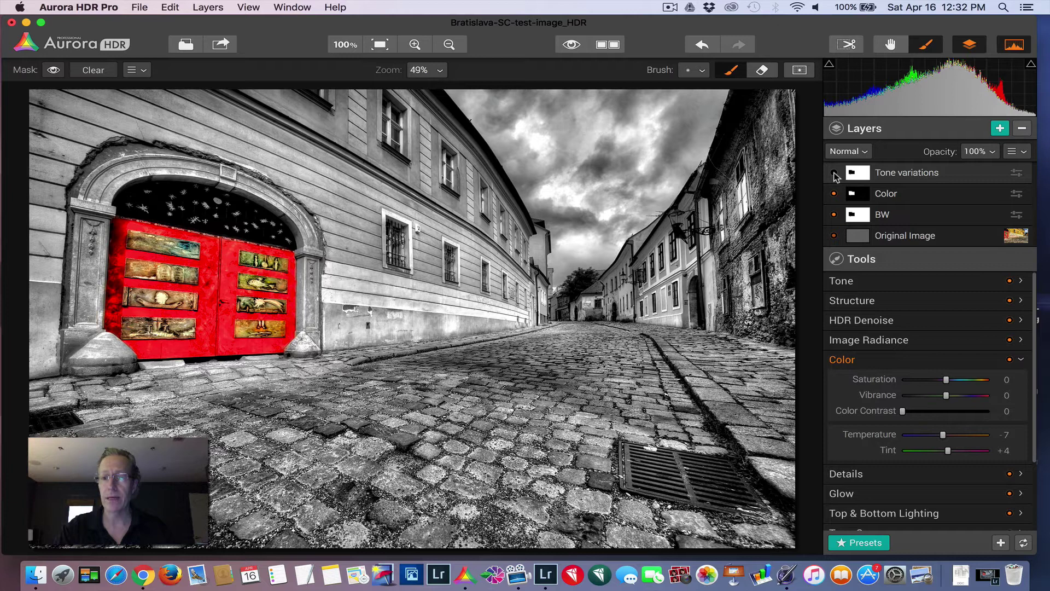
{"action": "left_click", "coordinate": [834, 173]}
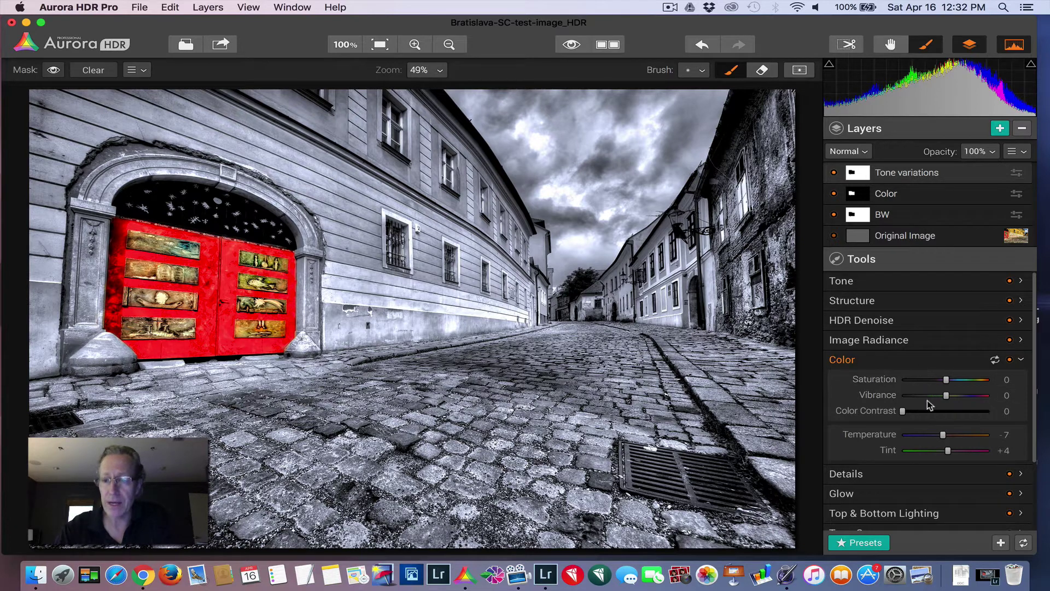
- Set Top & Bottom Lighting to Top -37 and Bottom -33
{"action": "left_click", "coordinate": [927, 362]}
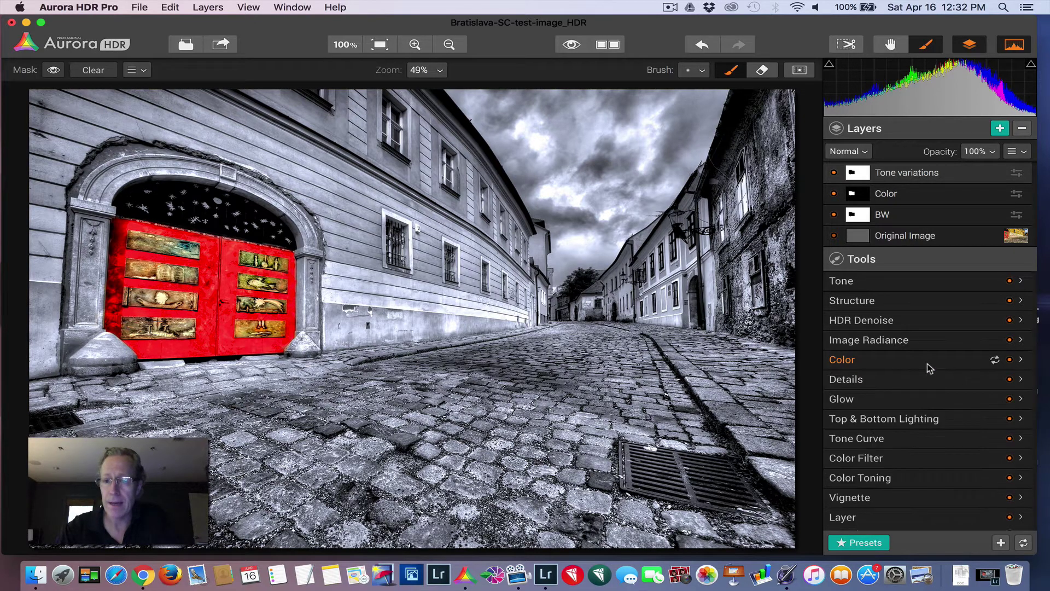
{"action": "left_click", "coordinate": [932, 419]}
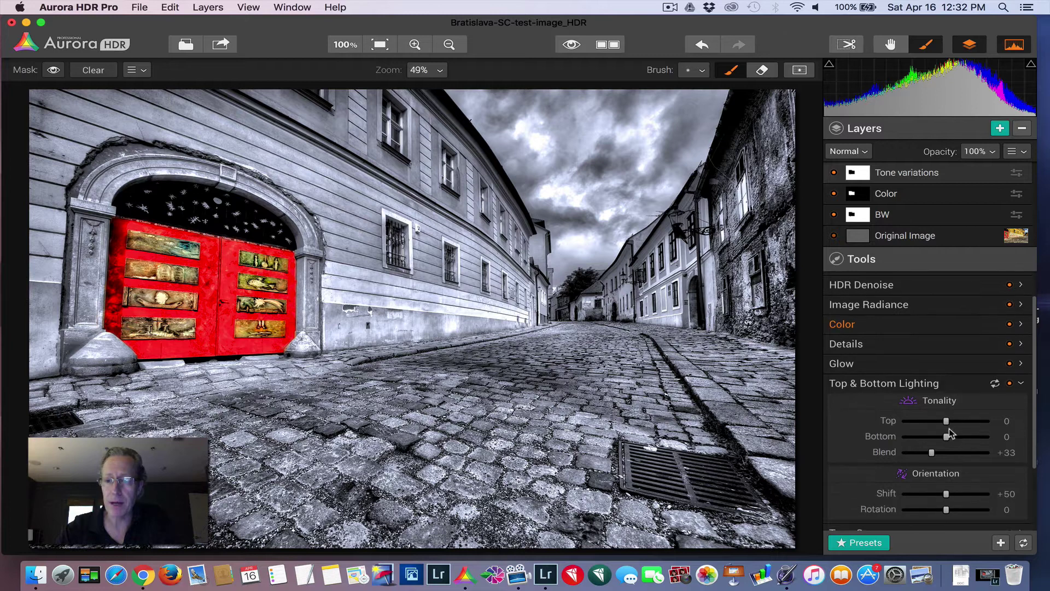
{"action": "left_click_drag", "start_coordinate": [946, 421], "coordinate": [938, 436]}
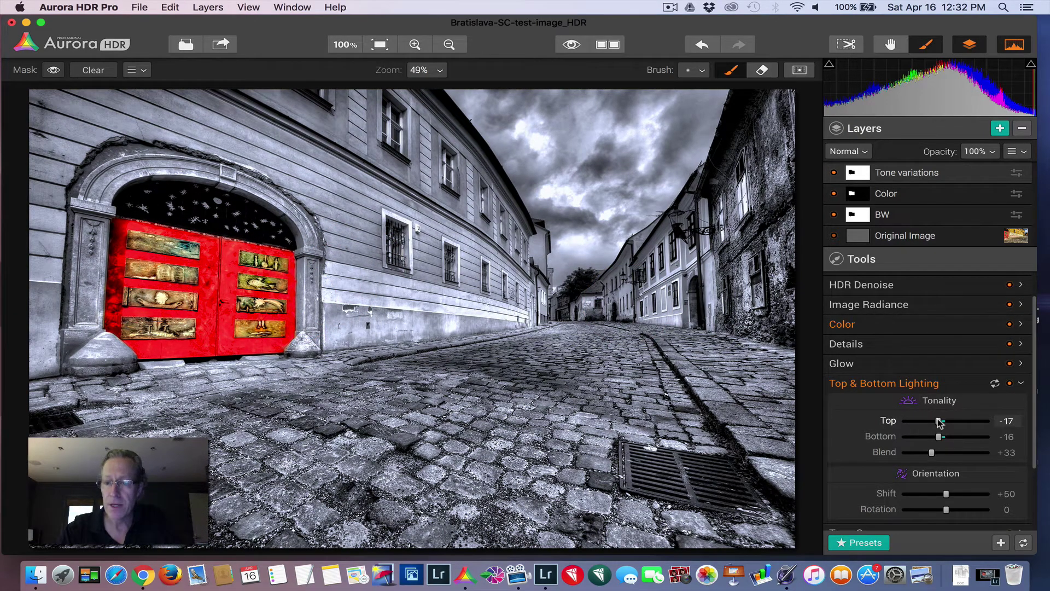
{"action": "mouse_move", "coordinate": [938, 422]}
{"action": "left_mouse_down"}
{"action": "mouse_move", "coordinate": [929, 422]}
{"action": "mouse_move", "coordinate": [934, 439]}
{"action": "left_mouse_up"}
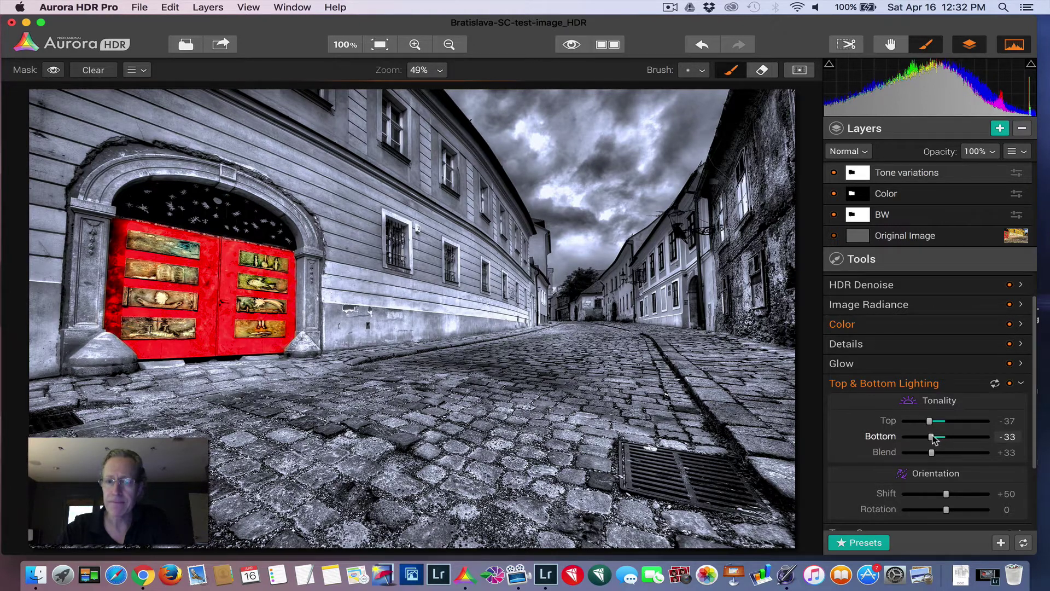
{"action": "scroll", "coordinate": [935, 439], "scroll_direction": "down", "scroll_amount": 5}
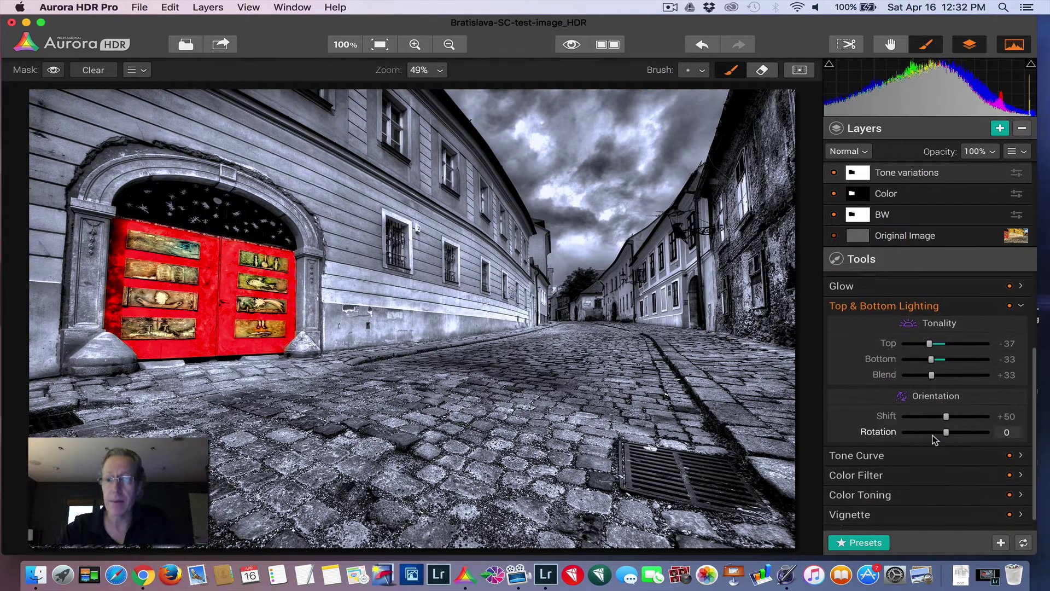
- Apply a Vignette with Amount -70 and Inner Light +30, then disable it for comparison
{"action": "left_click", "coordinate": [914, 500]}
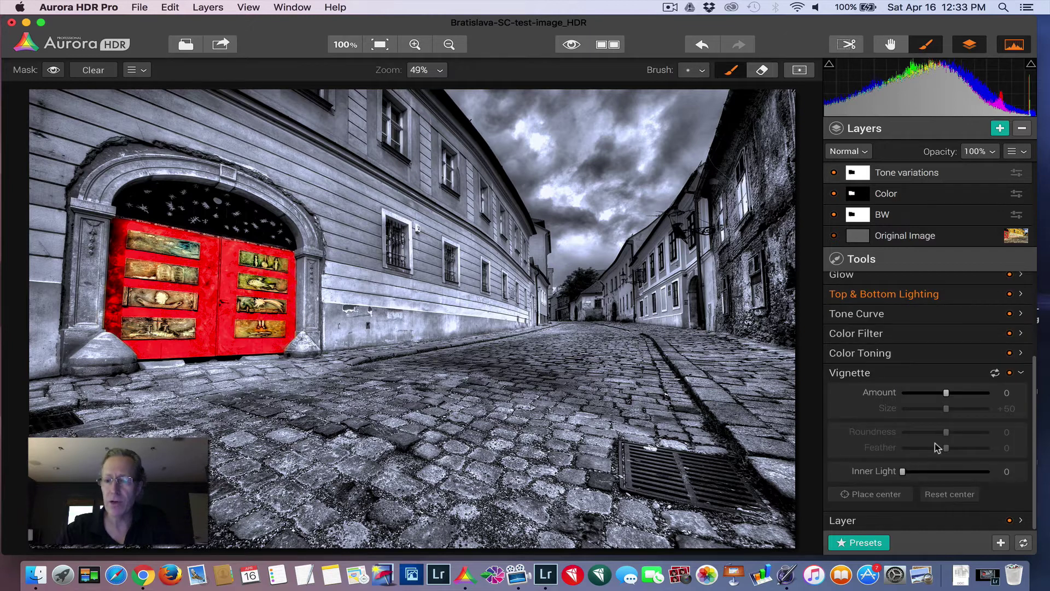
{"action": "left_click_drag", "start_coordinate": [948, 391], "coordinate": [917, 393]}
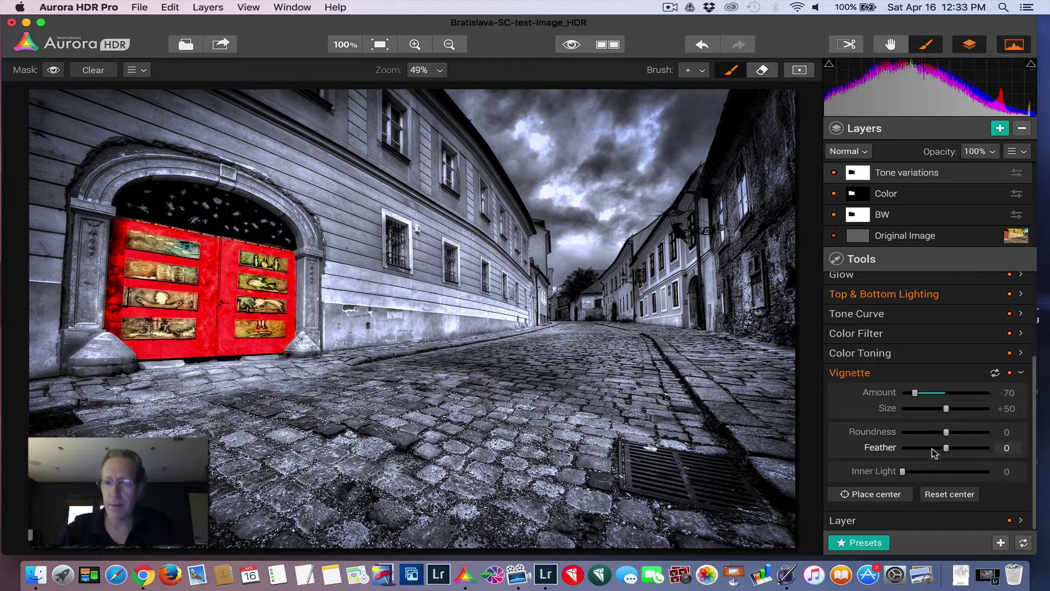
{"action": "left_click_drag", "start_coordinate": [903, 472], "coordinate": [931, 474]}
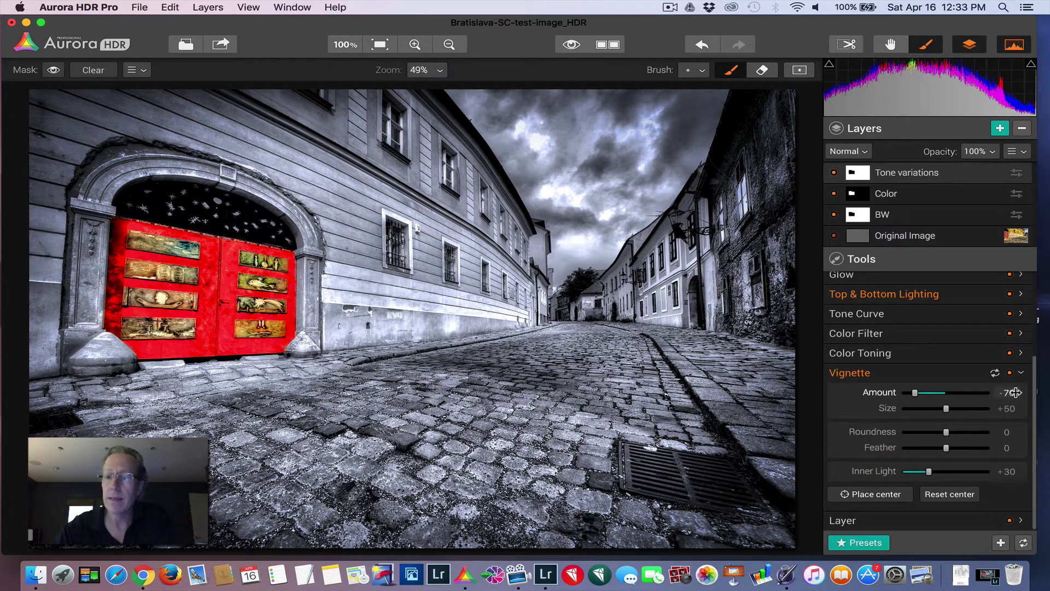
{"action": "left_click", "coordinate": [1009, 372]}
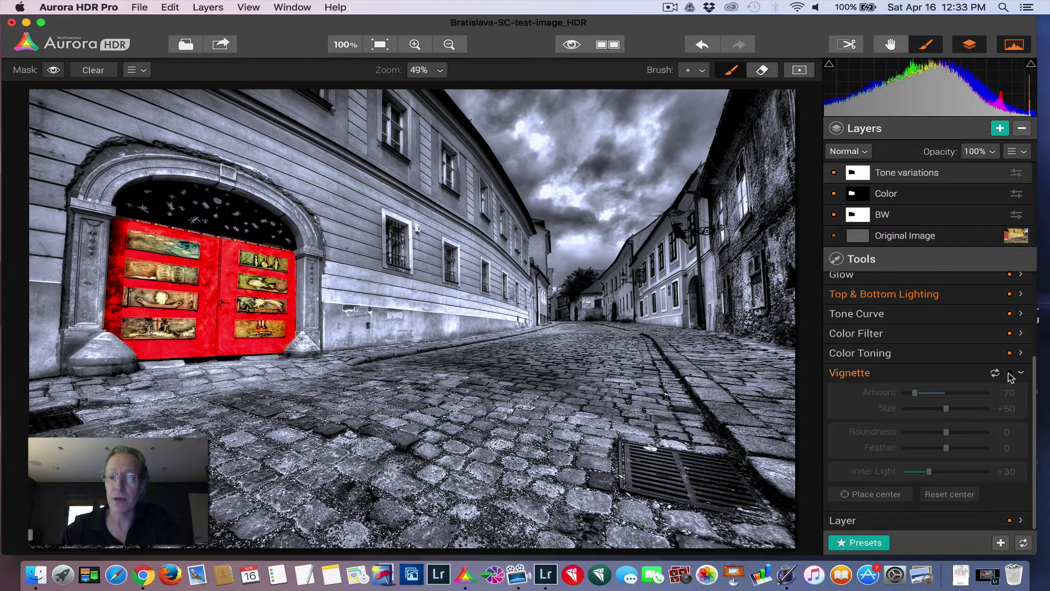
- Re-enable the Vignette, then toggle the before/after preview to compare against the original colour photo
{"action": "left_click", "coordinate": [1009, 373]}
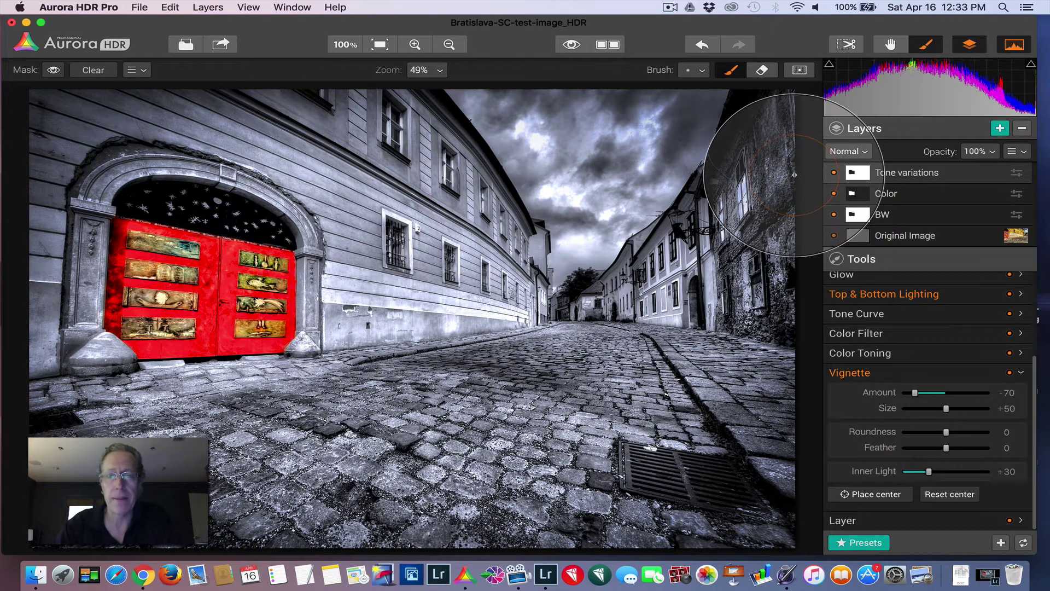
{"action": "left_click", "coordinate": [572, 45]}
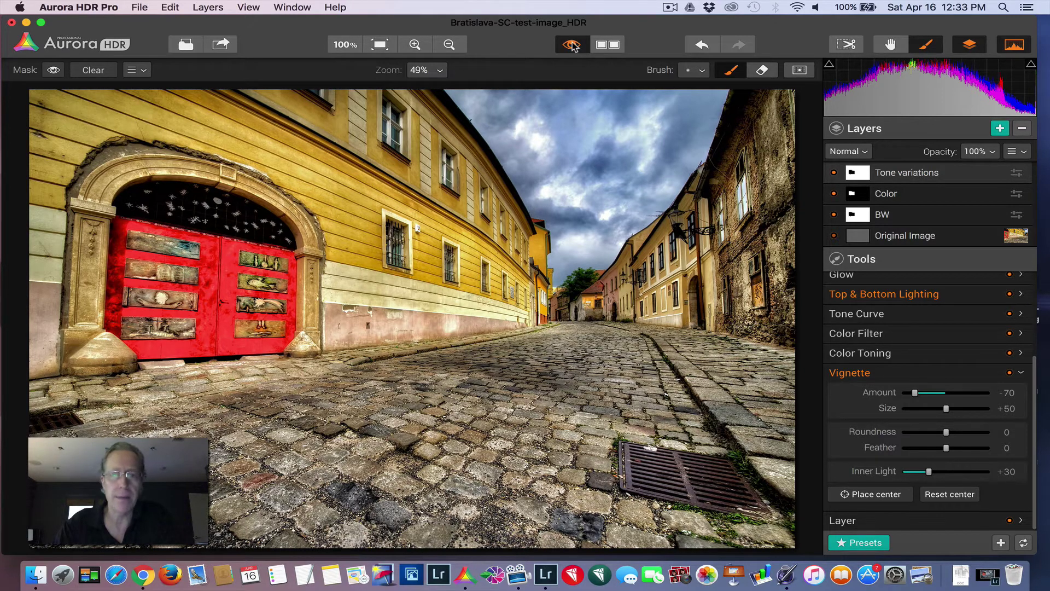
{"action": "left_click", "coordinate": [571, 44]}
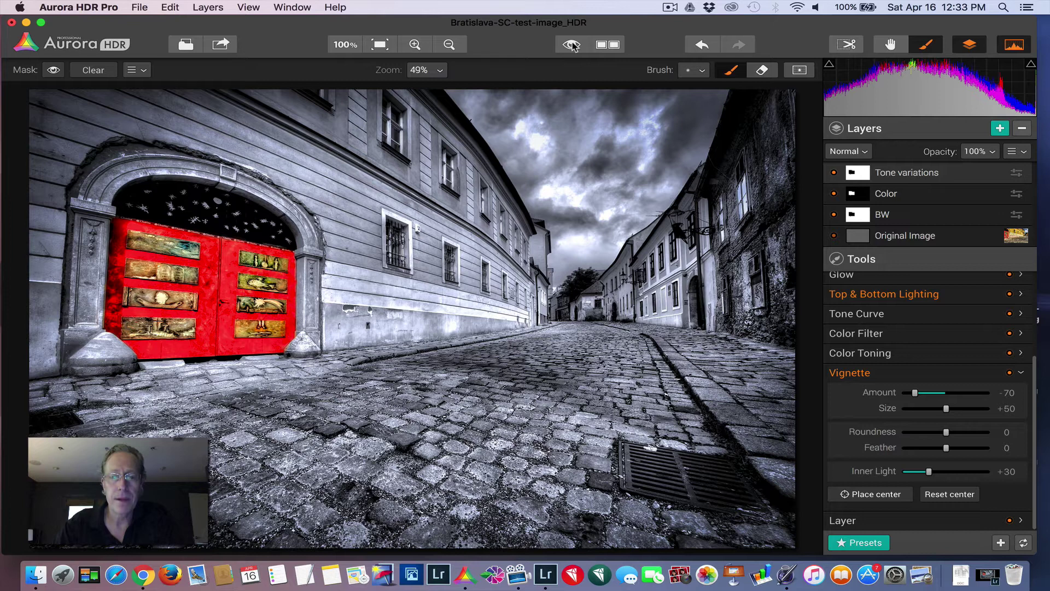